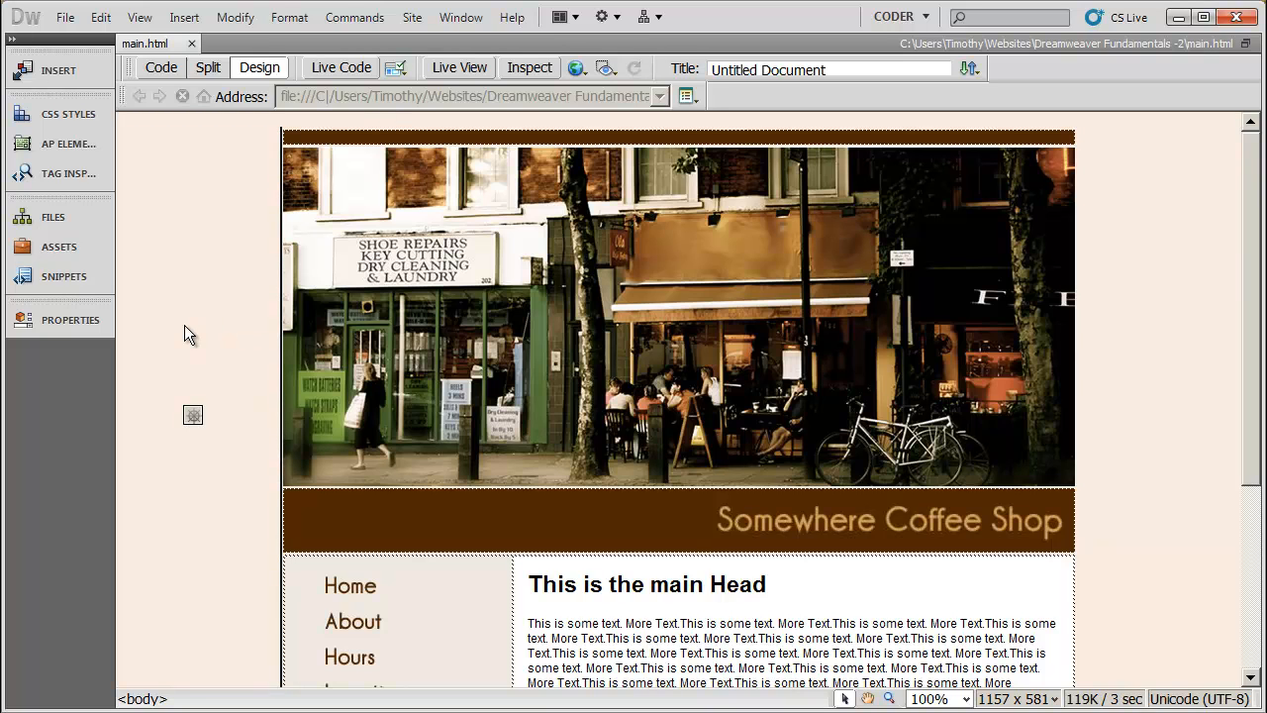
- Inspect the sidebar's Home, About, Hours, Location and Menu link images and the coffee cup image in the page layout
{"action": "scroll", "coordinate": [170, 370], "scroll_direction": "down", "scroll_amount": 5}
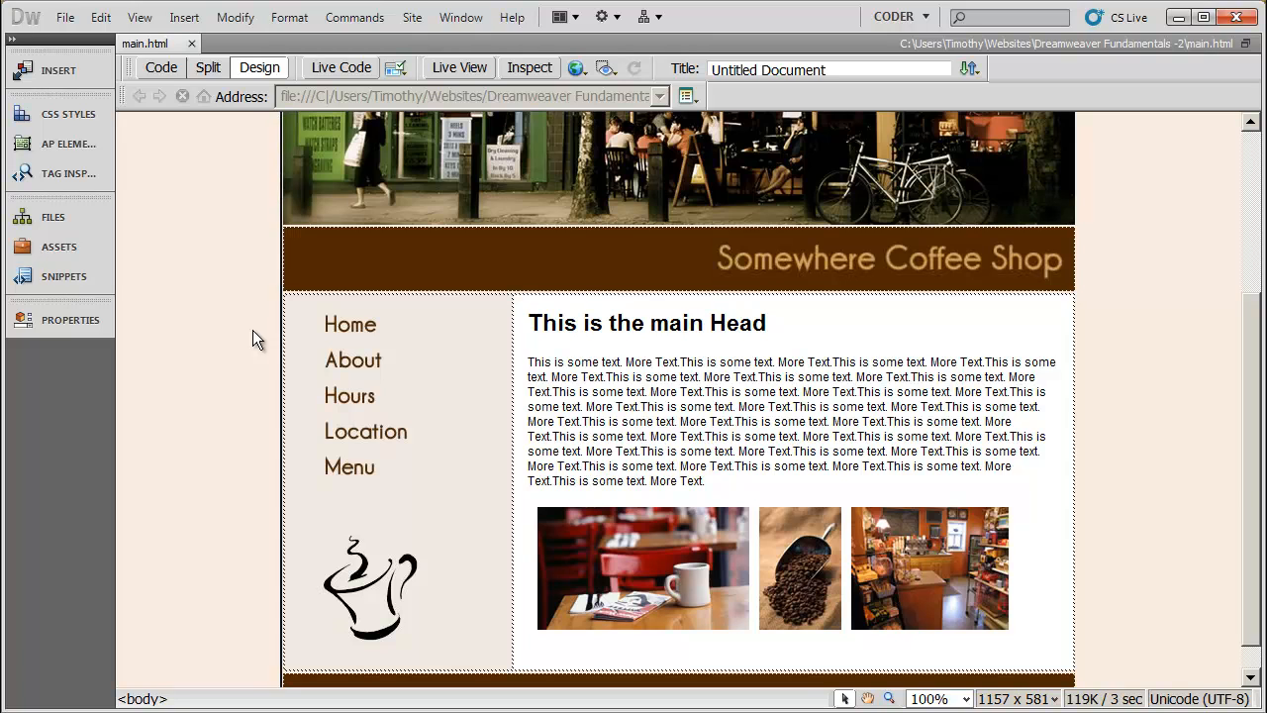
{"action": "left_click", "coordinate": [354, 326]}
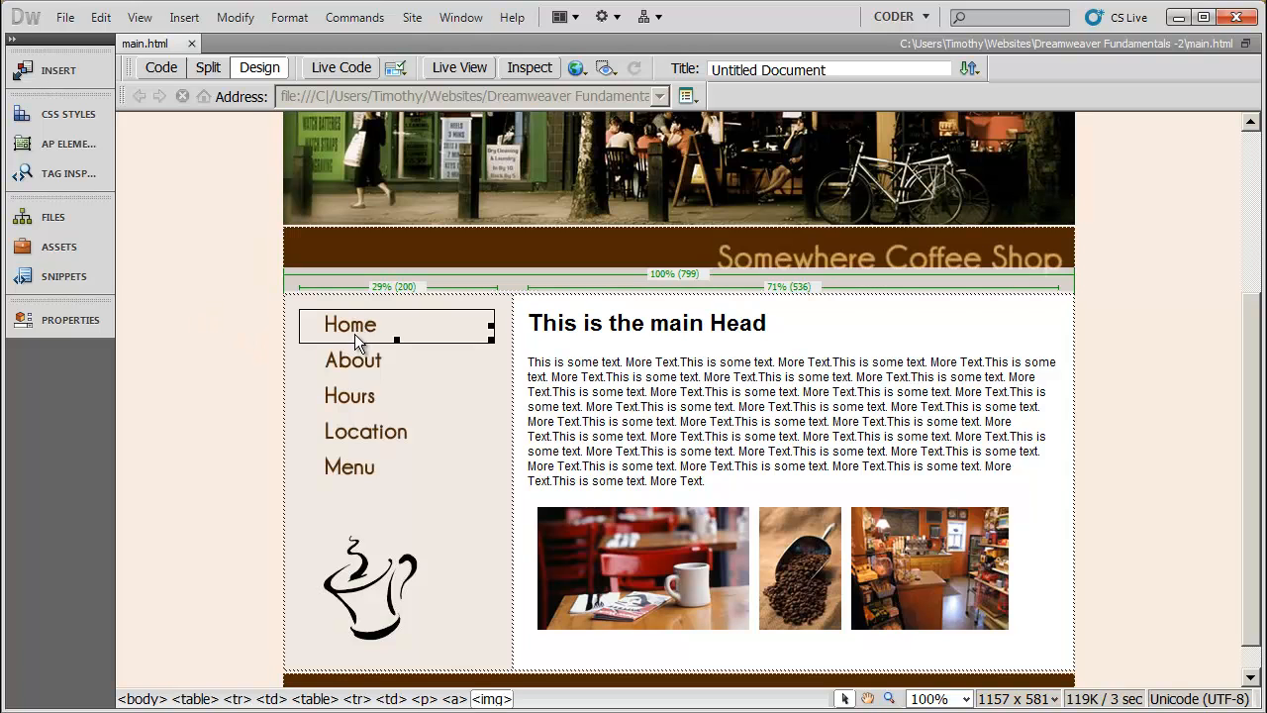
{"action": "left_click", "coordinate": [355, 364]}
{"action": "key", "text": "Left"}
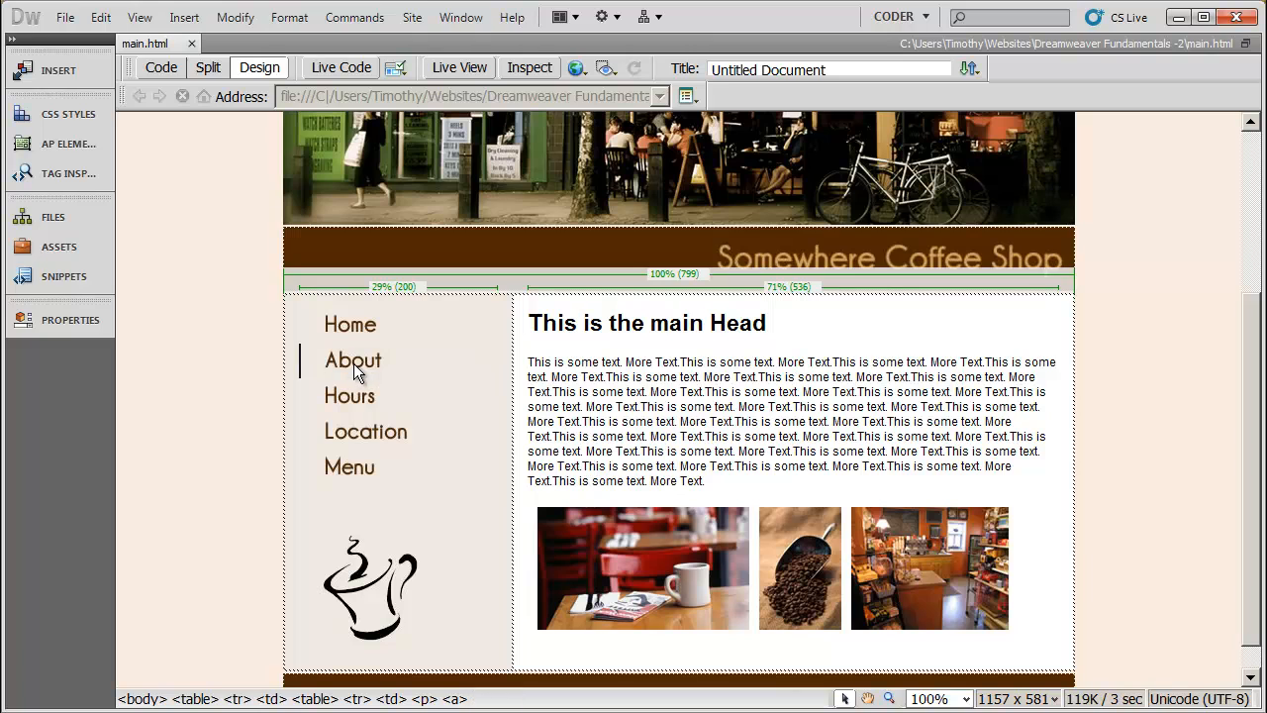
{"action": "left_click_drag", "start_coordinate": [359, 364], "coordinate": [368, 401]}
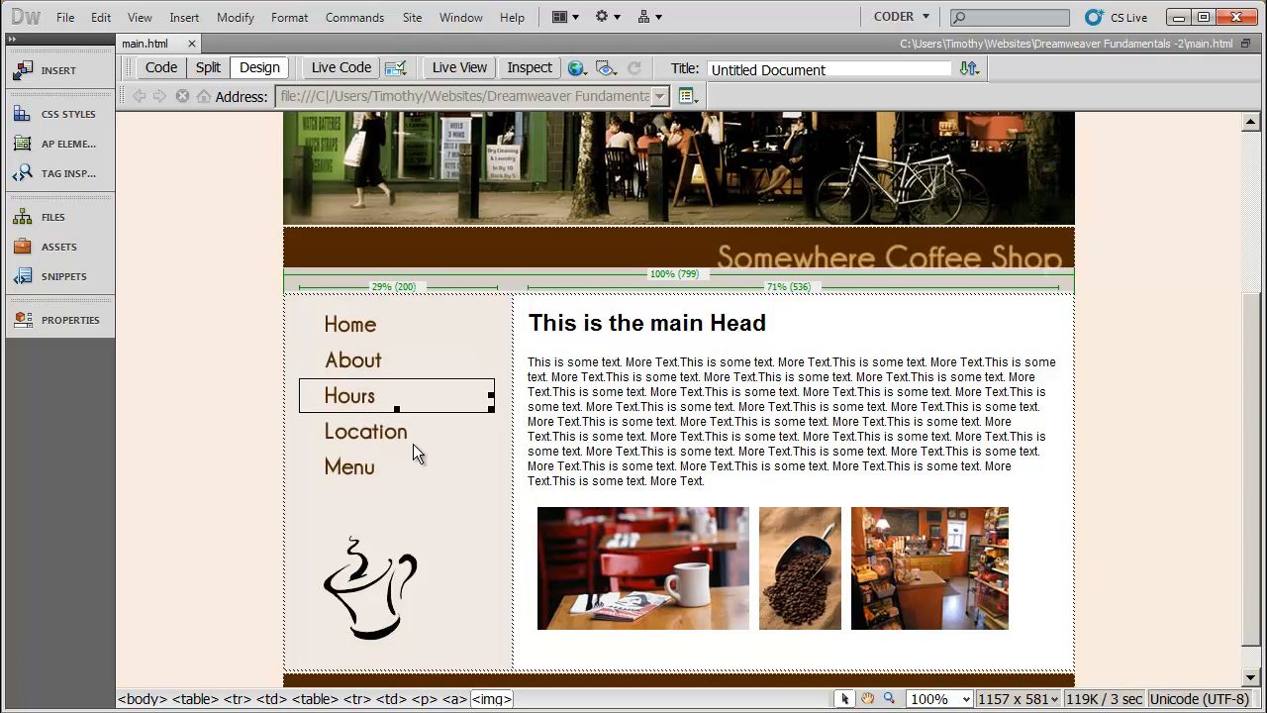
{"action": "left_click", "coordinate": [372, 441]}
{"action": "left_click", "coordinate": [376, 469]}
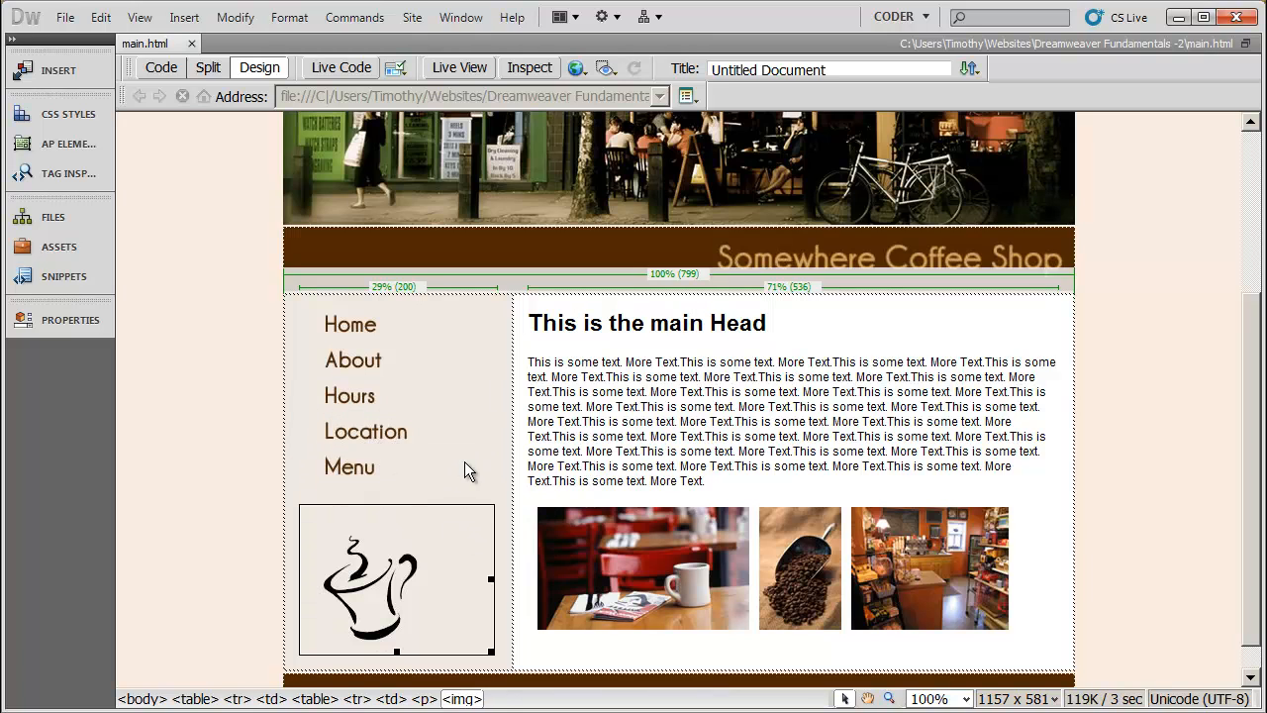
{"action": "left_click", "coordinate": [660, 420]}
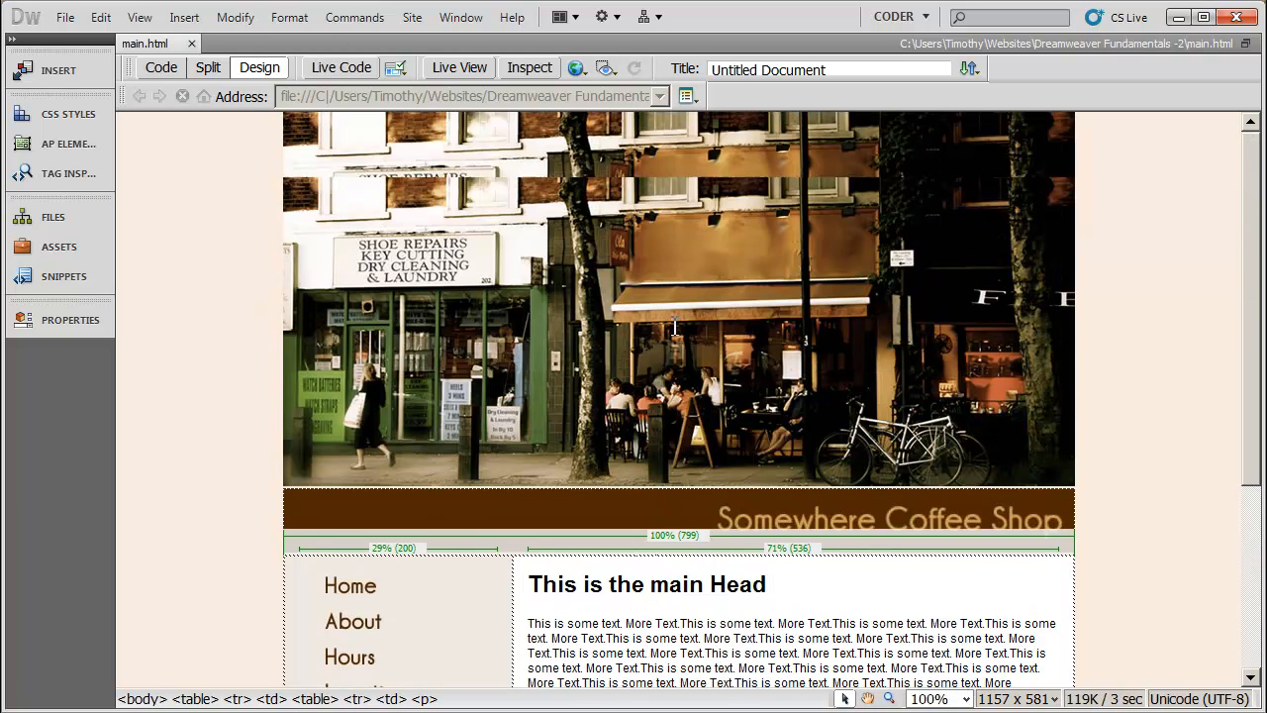
- Review the page layout, from the storefront header photo to the main heading, text and pictures in the content cell
{"action": "scroll", "coordinate": [675, 327], "scroll_direction": "up", "scroll_amount": 5}
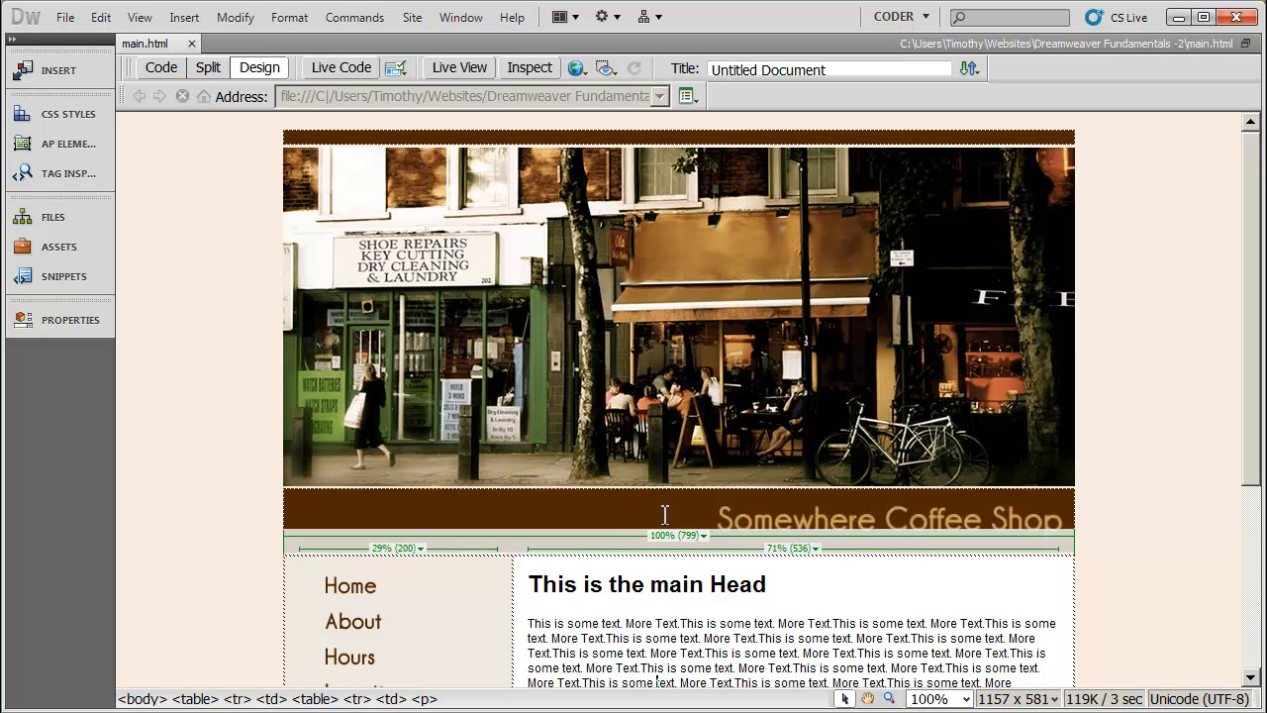
{"action": "scroll", "coordinate": [742, 511], "scroll_direction": "down", "scroll_amount": 6}
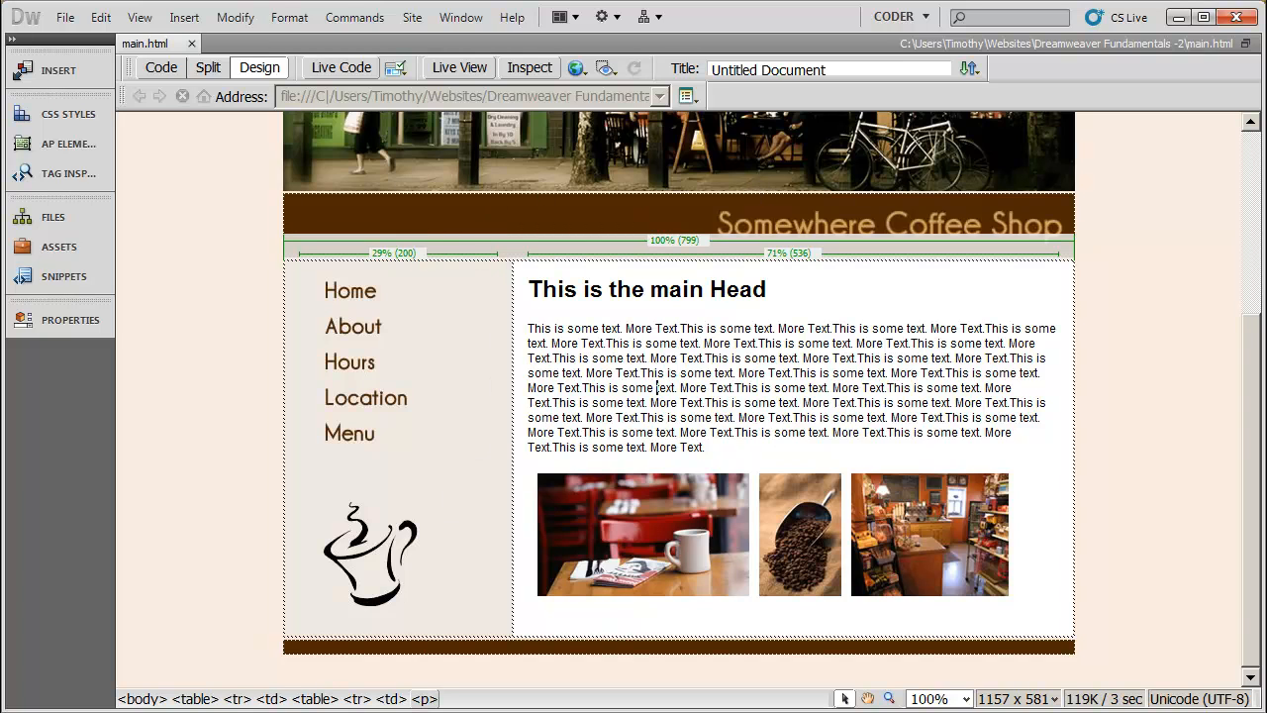
{"action": "scroll", "coordinate": [825, 376], "scroll_direction": "up", "scroll_amount": 5}
{"action": "left_click", "coordinate": [711, 336]}
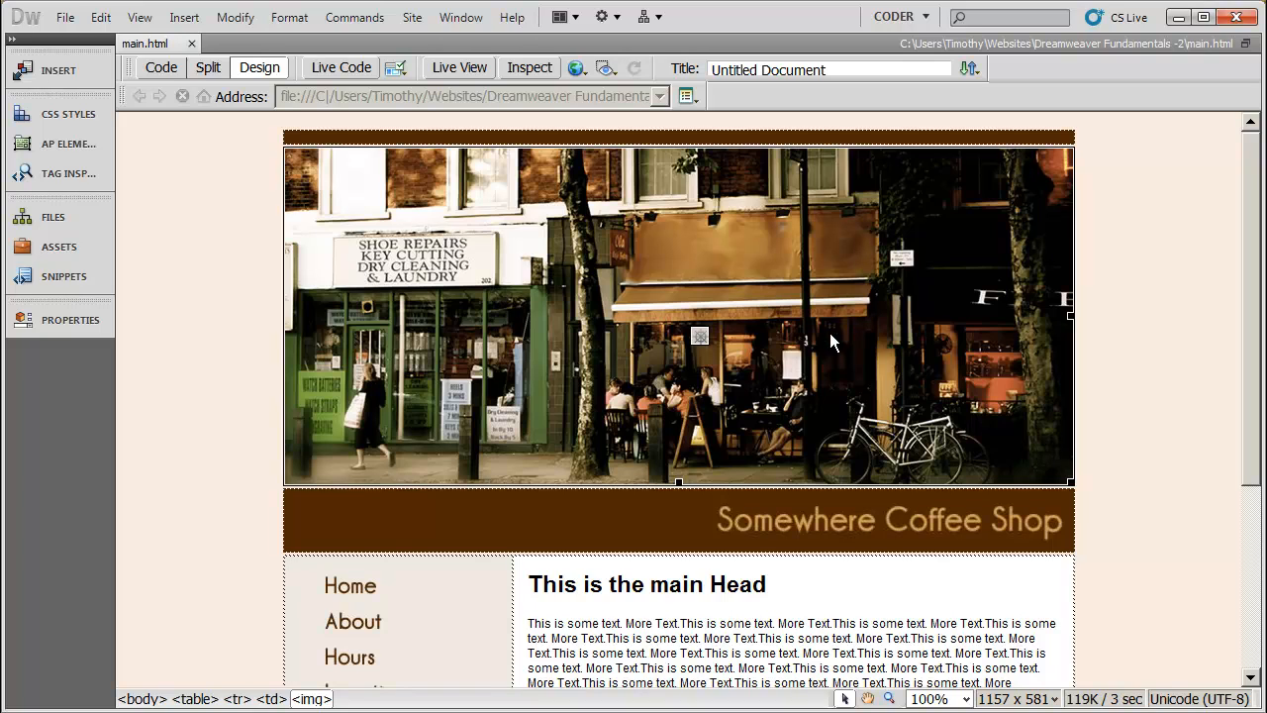
{"action": "left_click", "coordinate": [224, 311]}
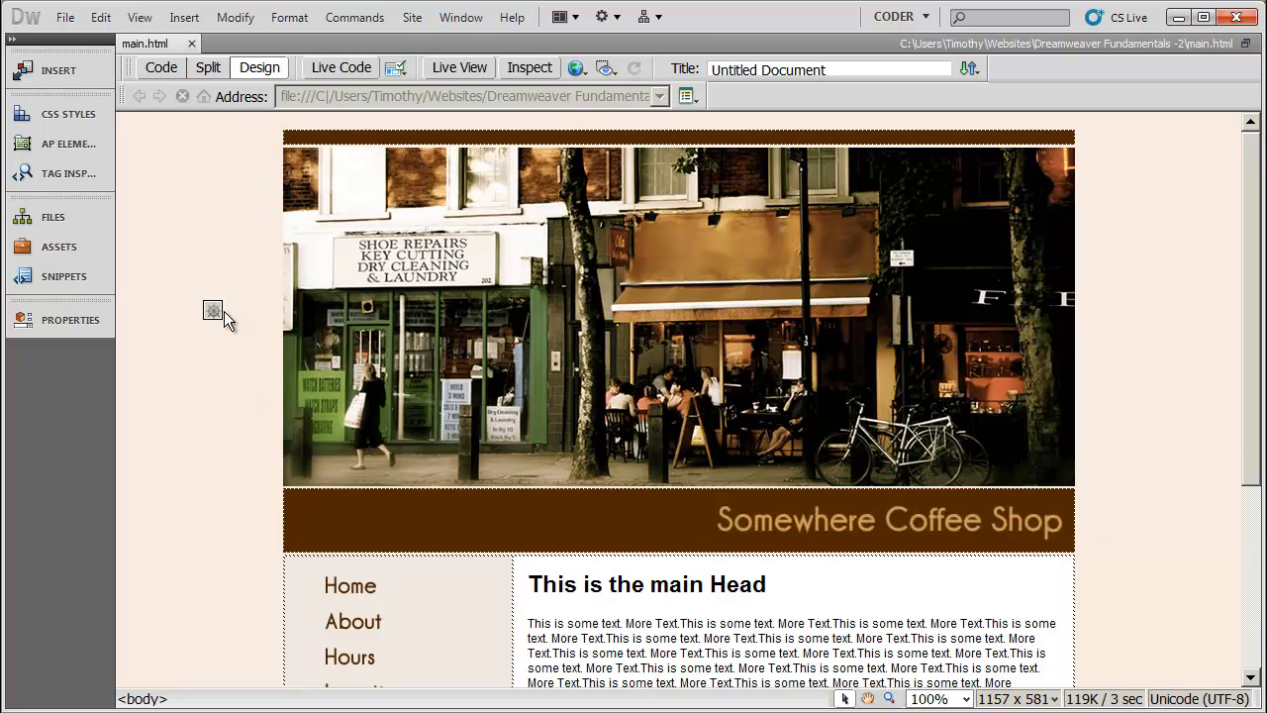
{"action": "left_click", "coordinate": [791, 309]}
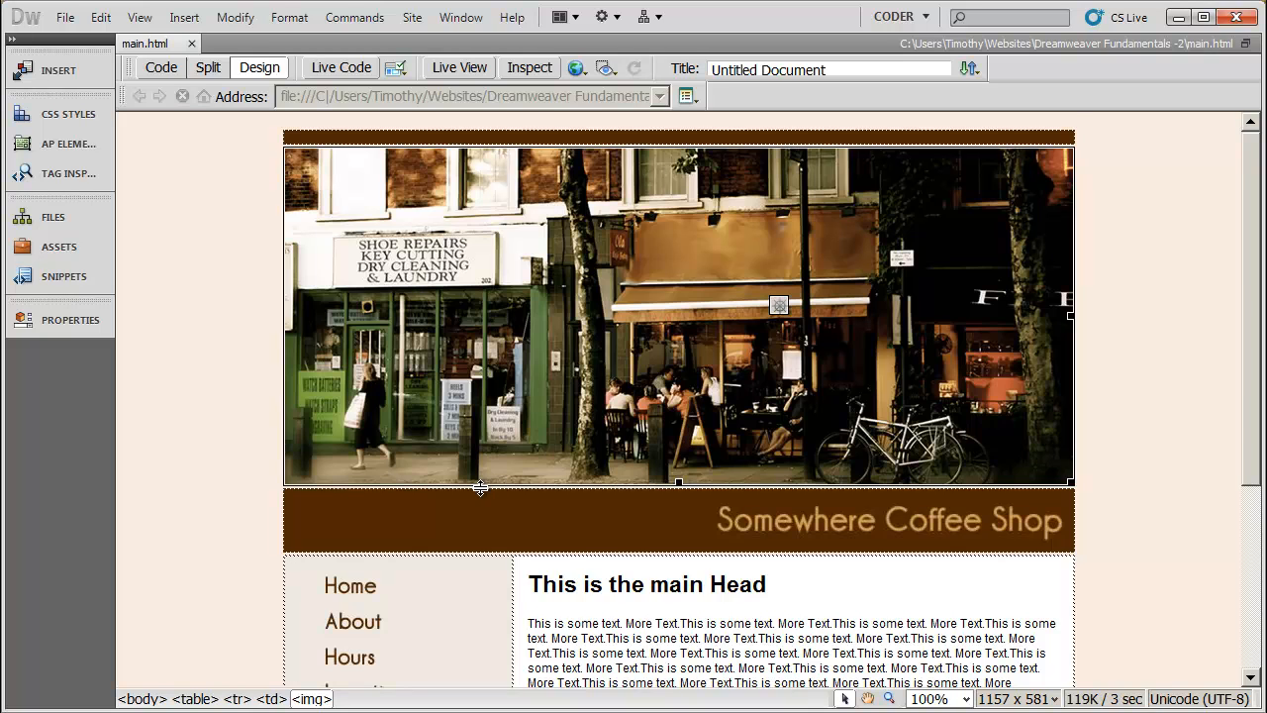
{"action": "scroll", "coordinate": [442, 439], "scroll_direction": "down", "scroll_amount": 5}
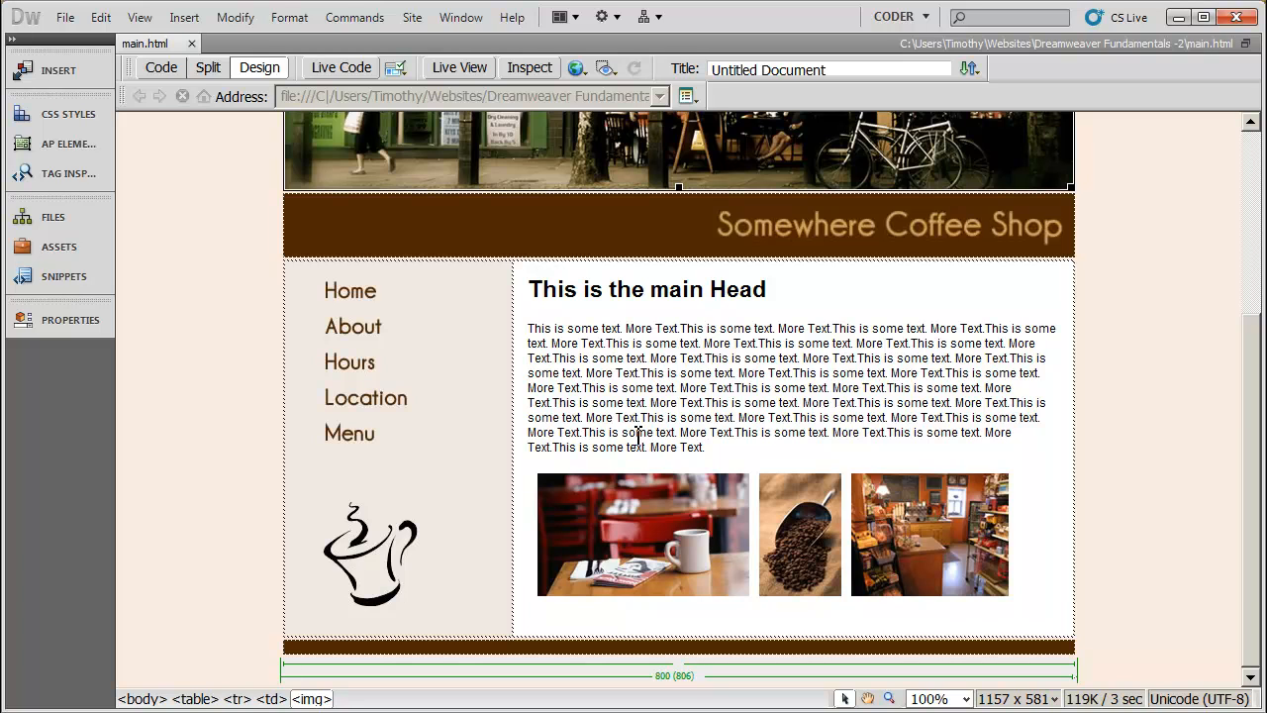
{"action": "left_click_drag", "start_coordinate": [532, 280], "coordinate": [921, 513]}
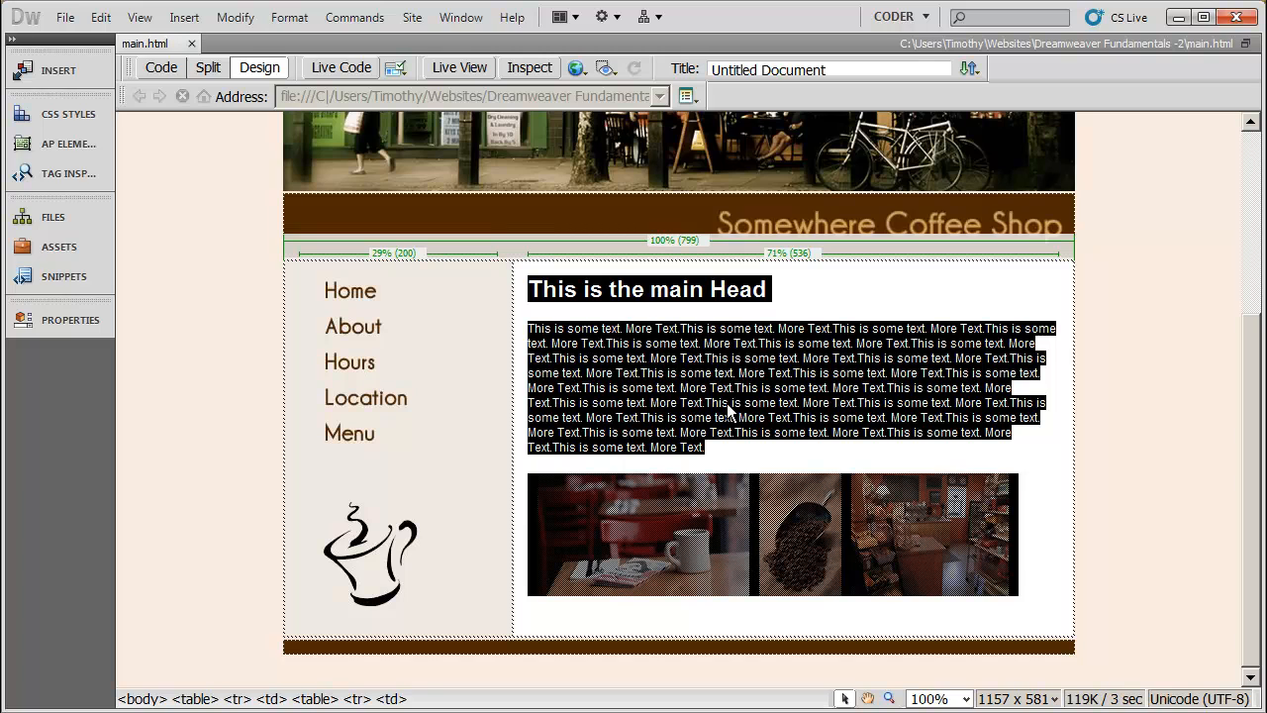
{"action": "left_click", "coordinate": [780, 402]}
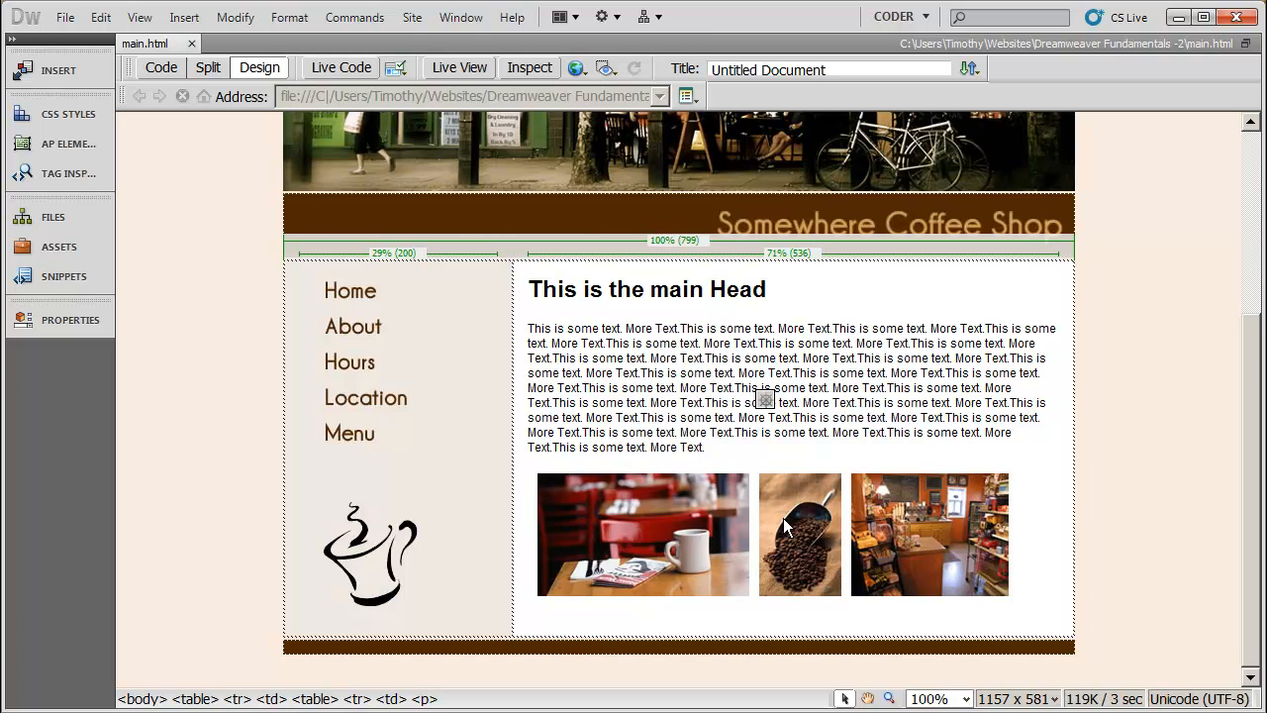
- Make the main heading, body text and three pictures an editable template region named "content"
{"action": "mouse_move", "coordinate": [528, 288]}
{"action": "left_mouse_down"}
{"action": "mouse_move", "coordinate": [772, 346]}
{"action": "mouse_move", "coordinate": [1000, 374]}
{"action": "mouse_move", "coordinate": [1084, 469]}
{"action": "mouse_move", "coordinate": [1040, 560]}
{"action": "left_mouse_up"}
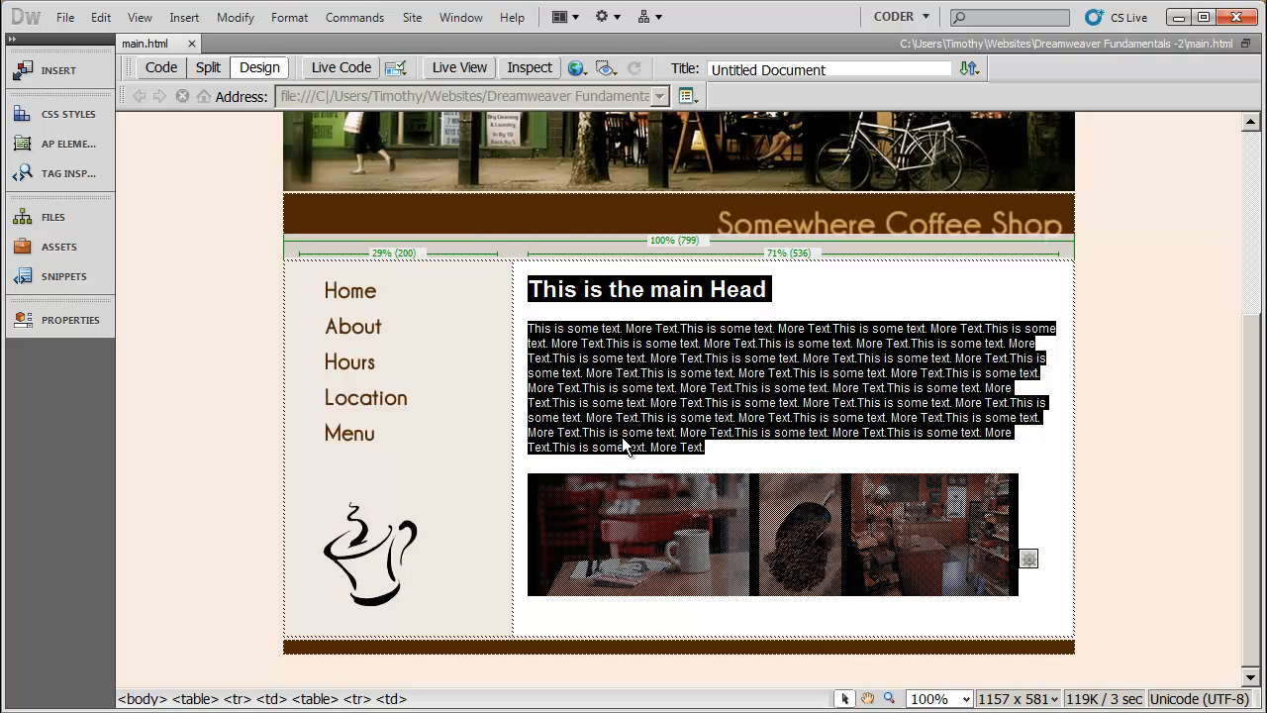
{"action": "left_click", "coordinate": [199, 22]}
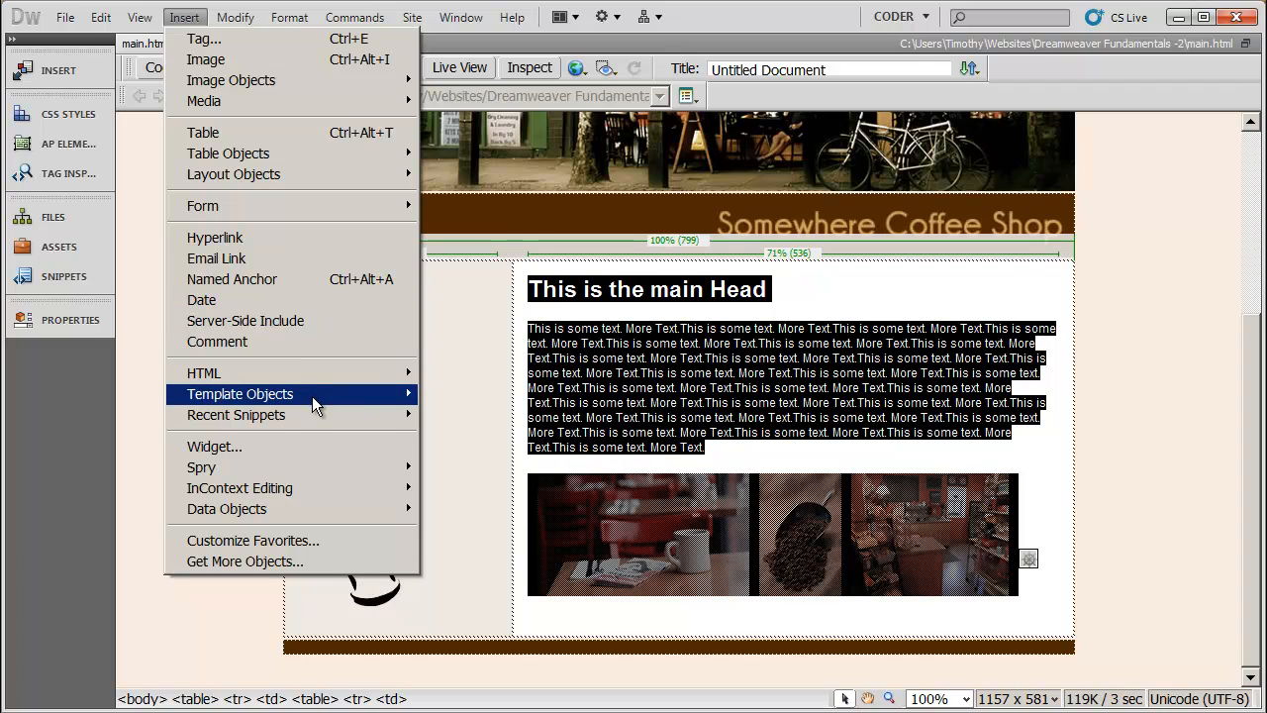
{"action": "mouse_move", "coordinate": [312, 396]}
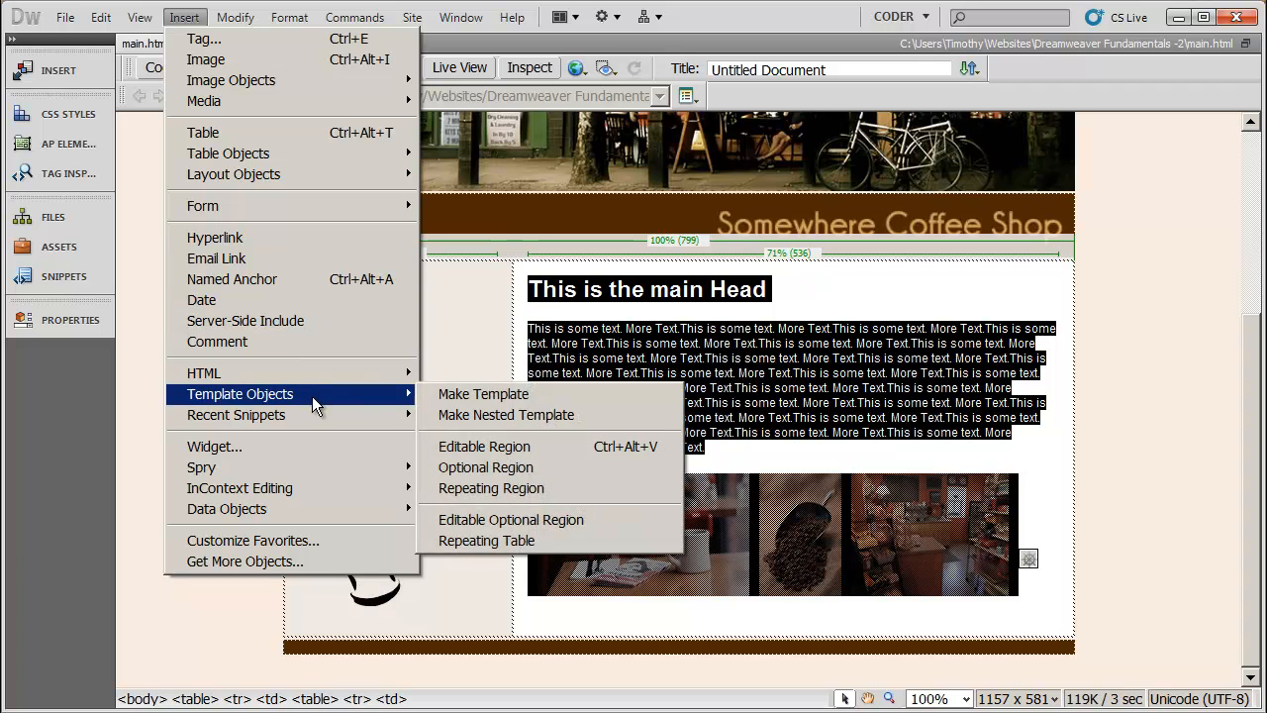
{"action": "left_click", "coordinate": [538, 452]}
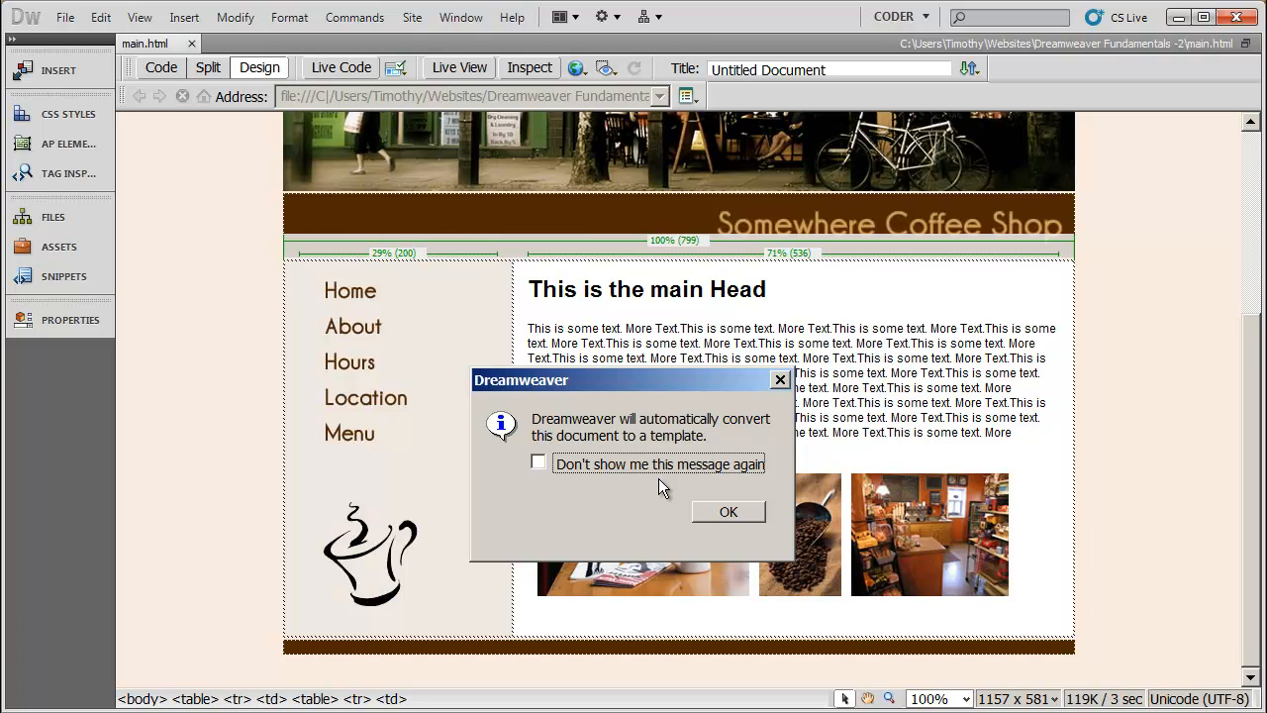
{"action": "left_click", "coordinate": [742, 511]}
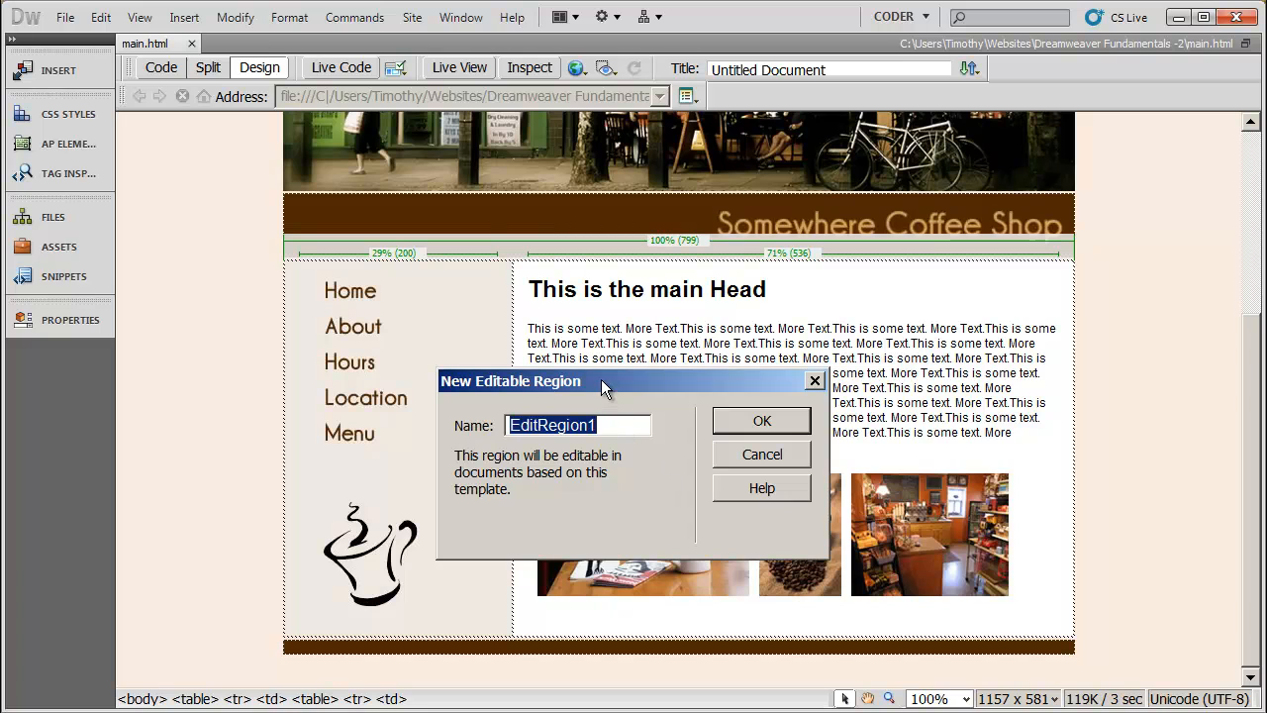
{"action": "left_click_drag", "start_coordinate": [601, 379], "coordinate": [246, 336]}
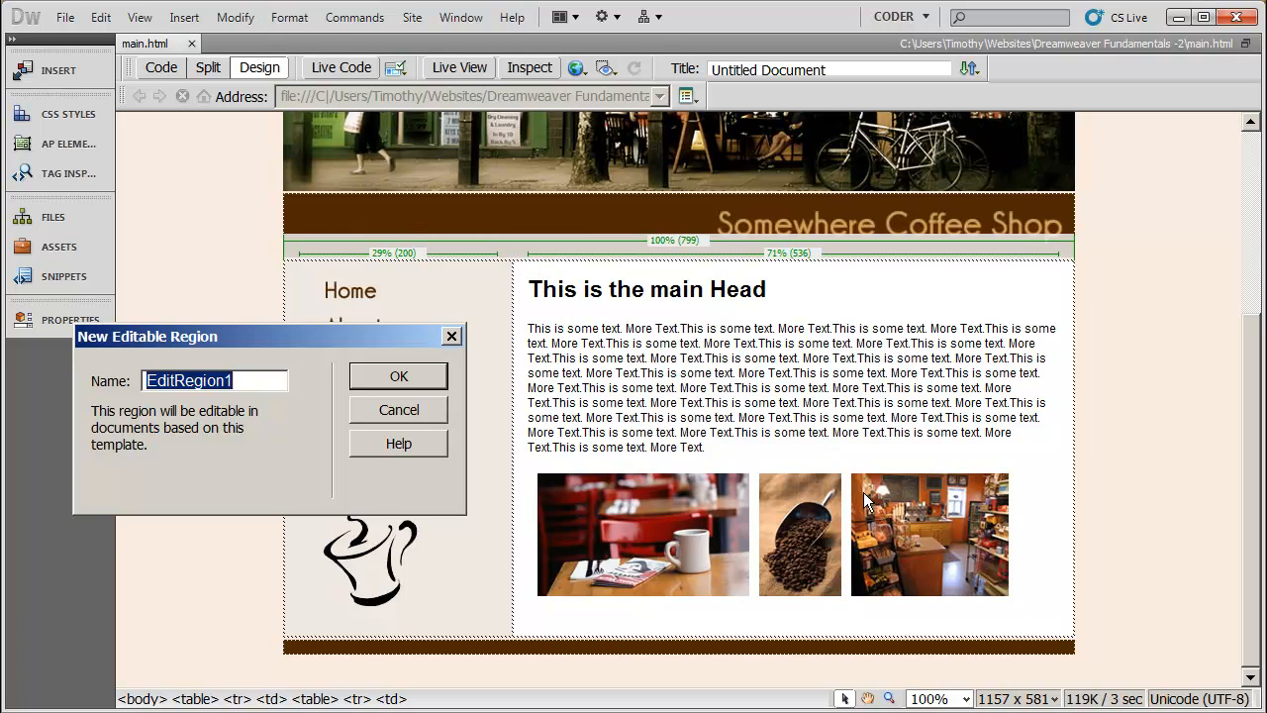
{"action": "left_click_drag", "start_coordinate": [378, 334], "coordinate": [836, 352]}
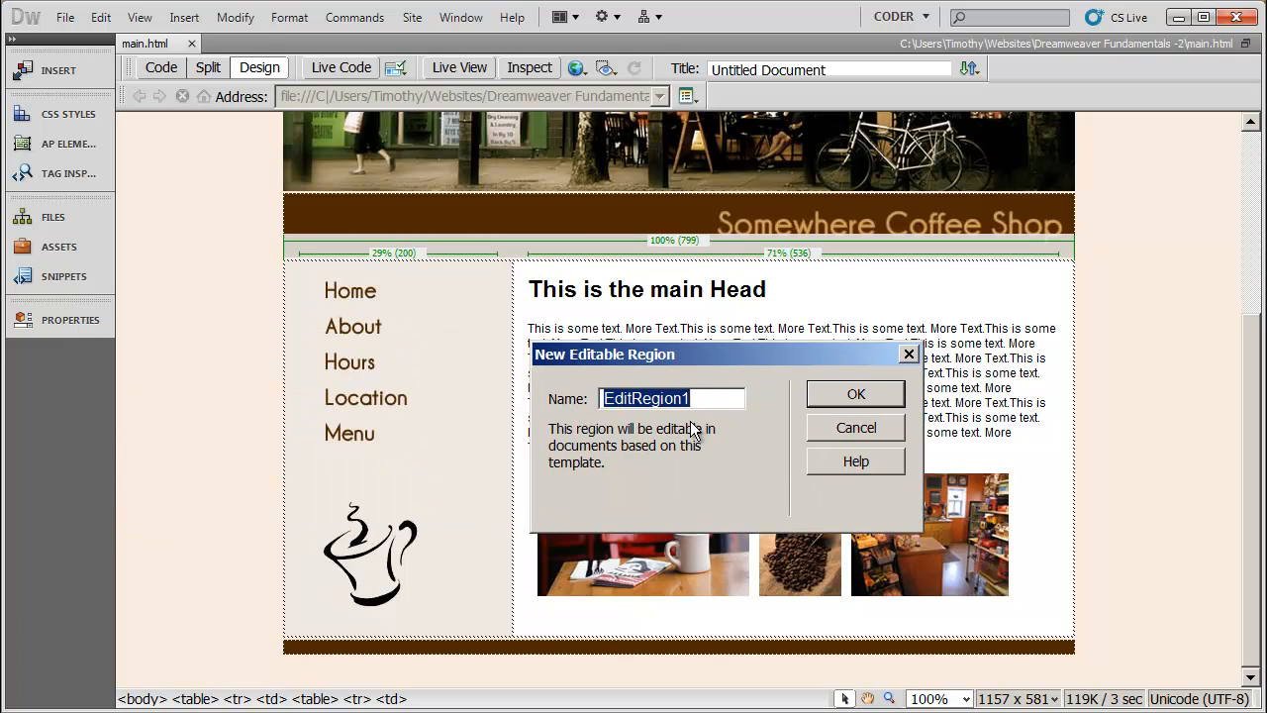
{"action": "type", "text": "content"}
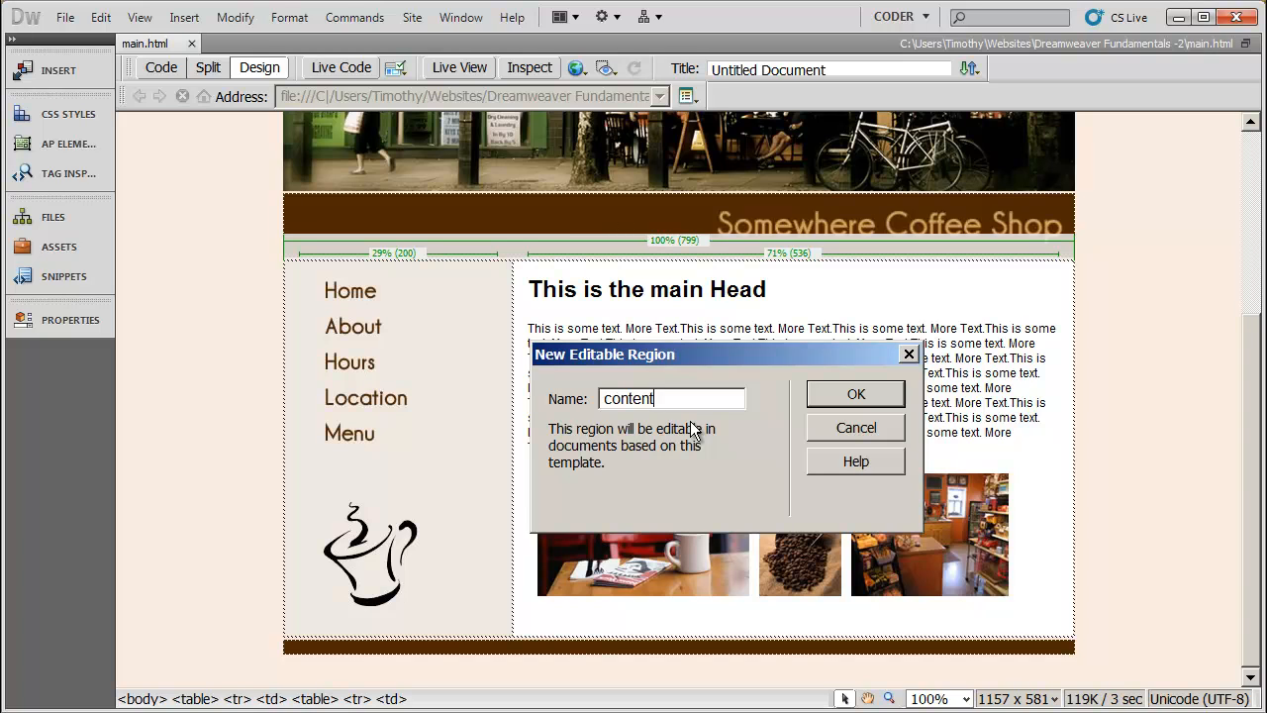
{"action": "left_click", "coordinate": [871, 394]}
{"action": "left_click", "coordinate": [869, 389]}
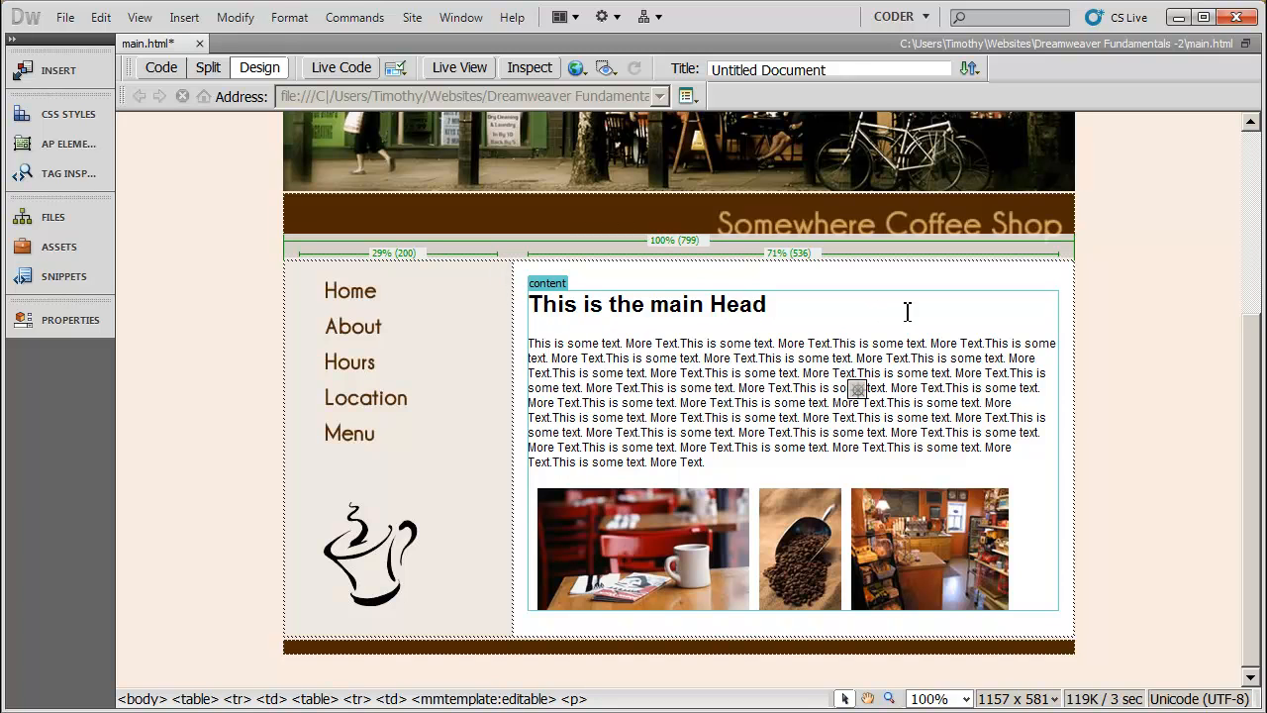
{"action": "left_click", "coordinate": [545, 285]}
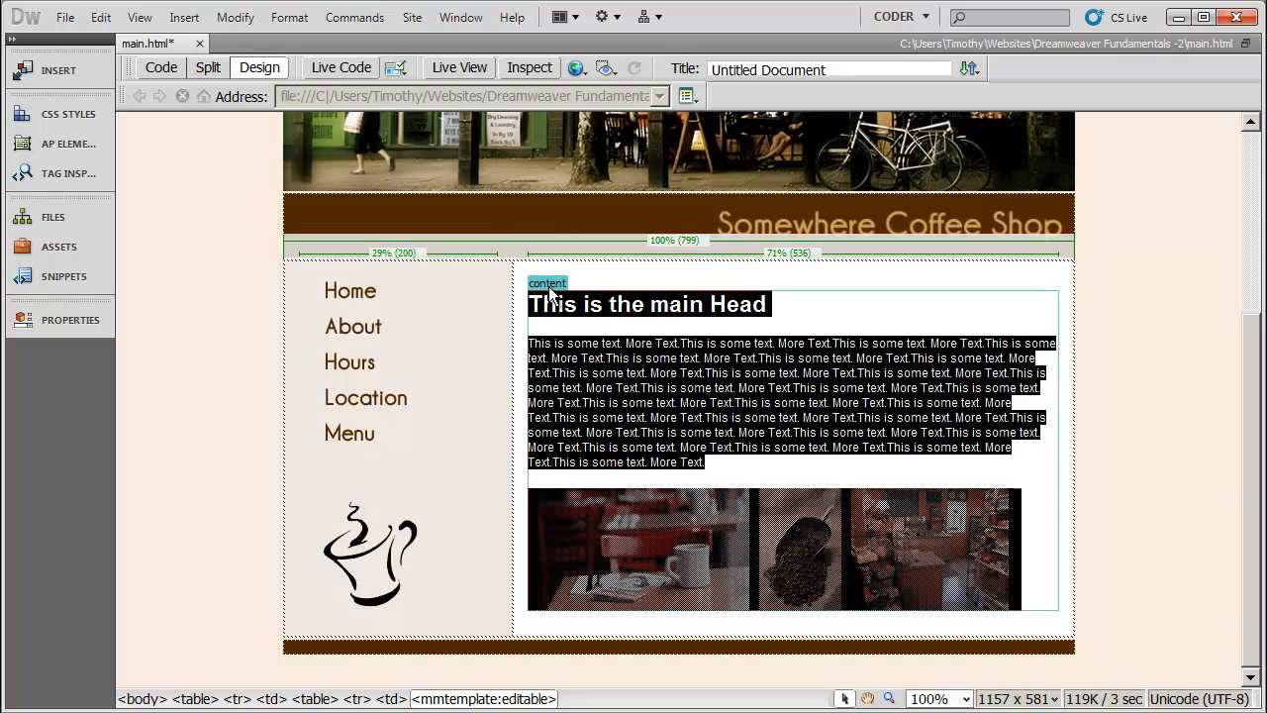
{"action": "left_click", "coordinate": [708, 372]}
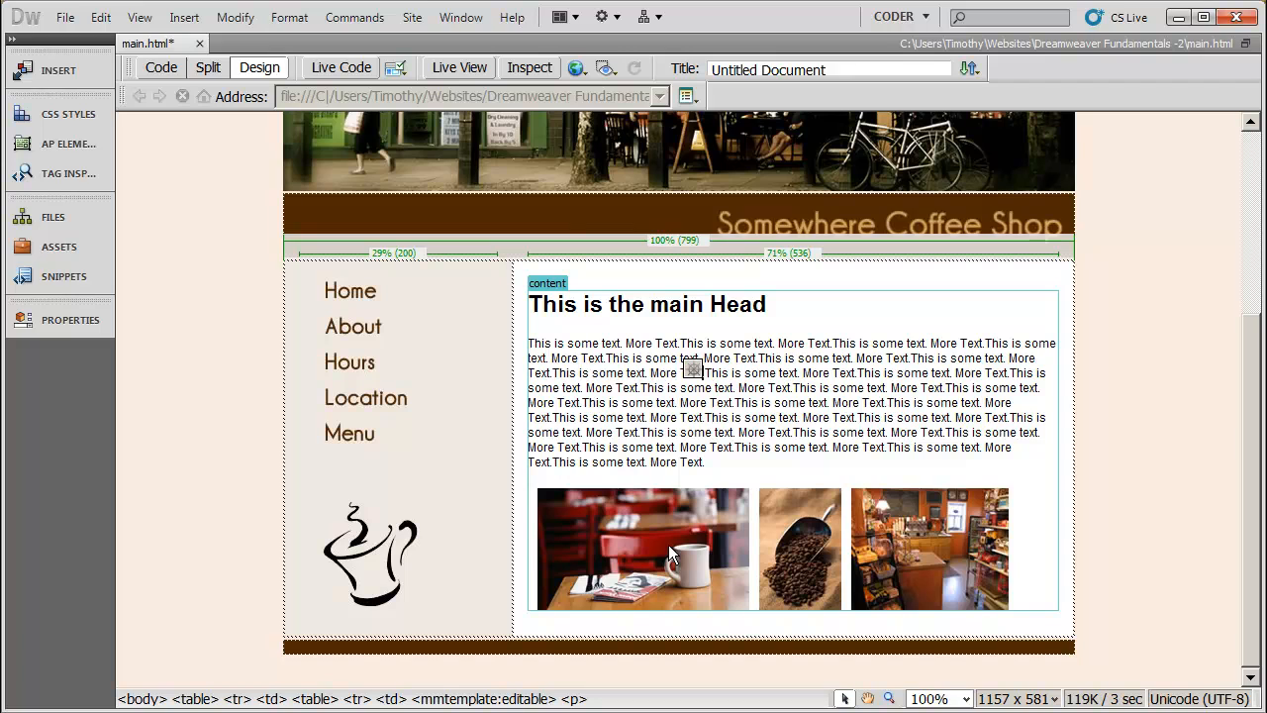
- Add a new paragraph below the sidebar's coffee cup image and insert an editable region named "menu" there
{"action": "left_click", "coordinate": [374, 565]}
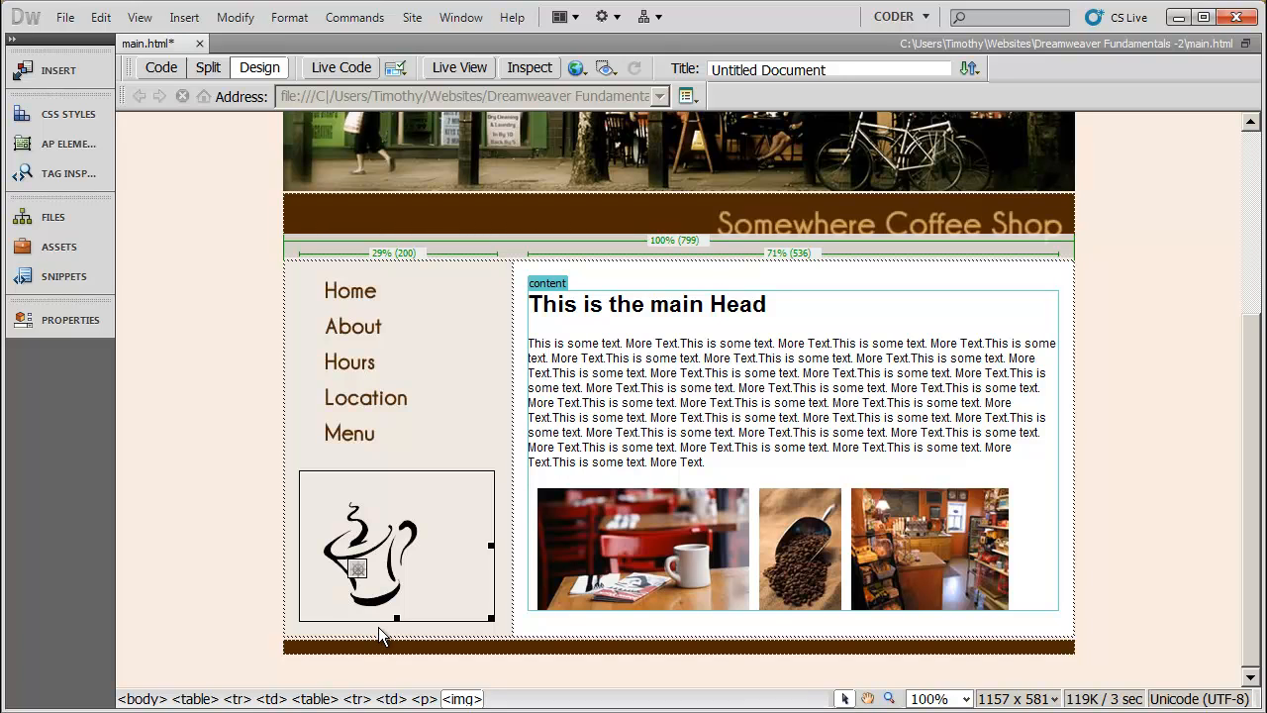
{"action": "left_click", "coordinate": [515, 572]}
{"action": "key", "text": "Return"}
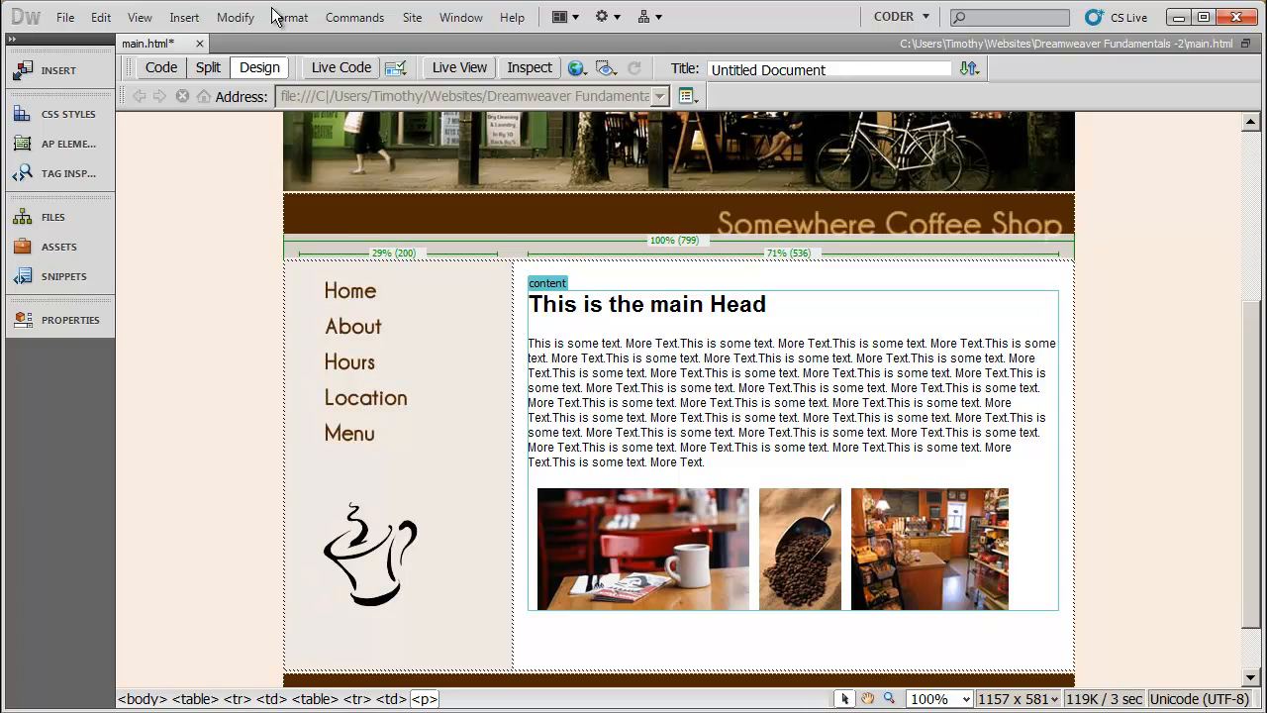
{"action": "left_click", "coordinate": [192, 18]}
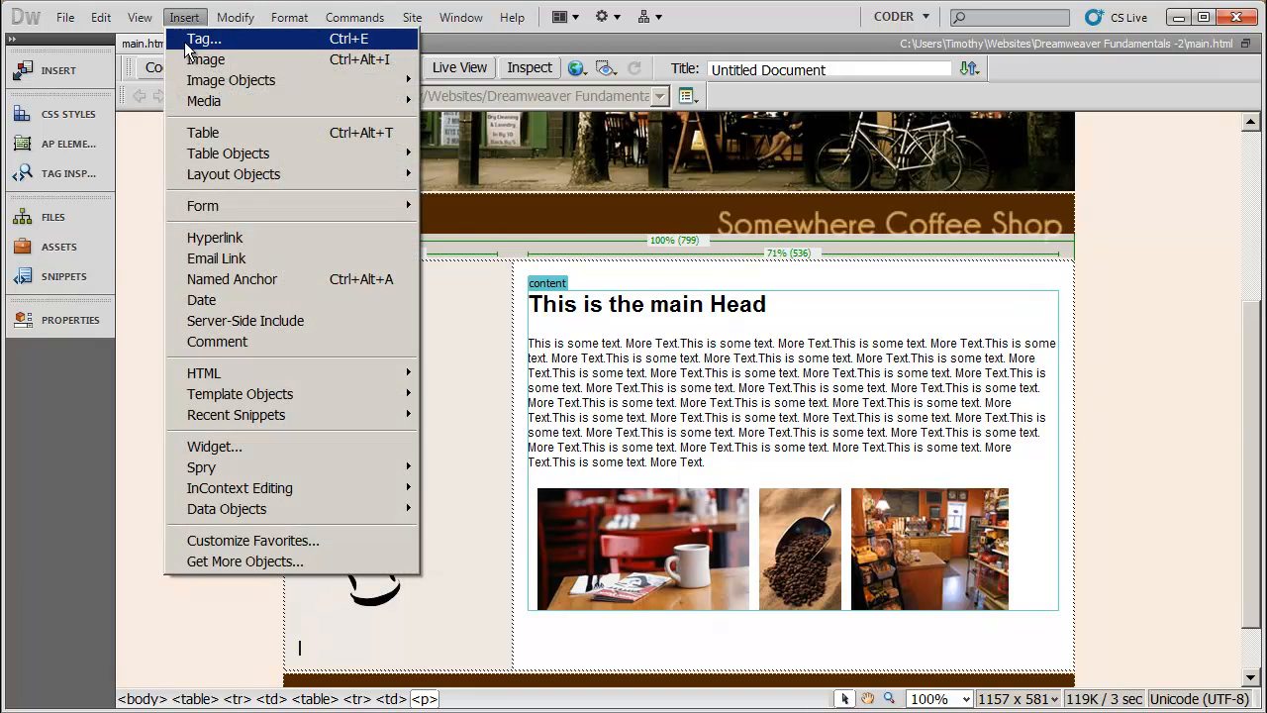
{"action": "mouse_move", "coordinate": [363, 406]}
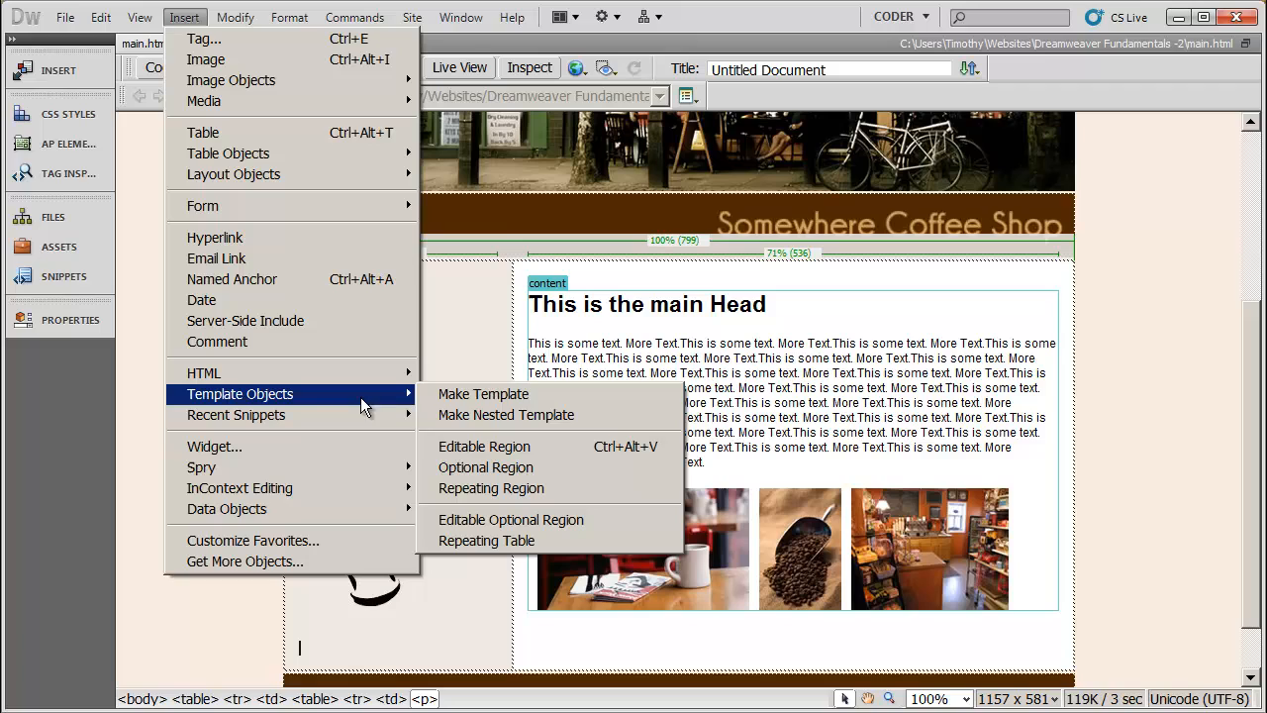
{"action": "left_click", "coordinate": [600, 461]}
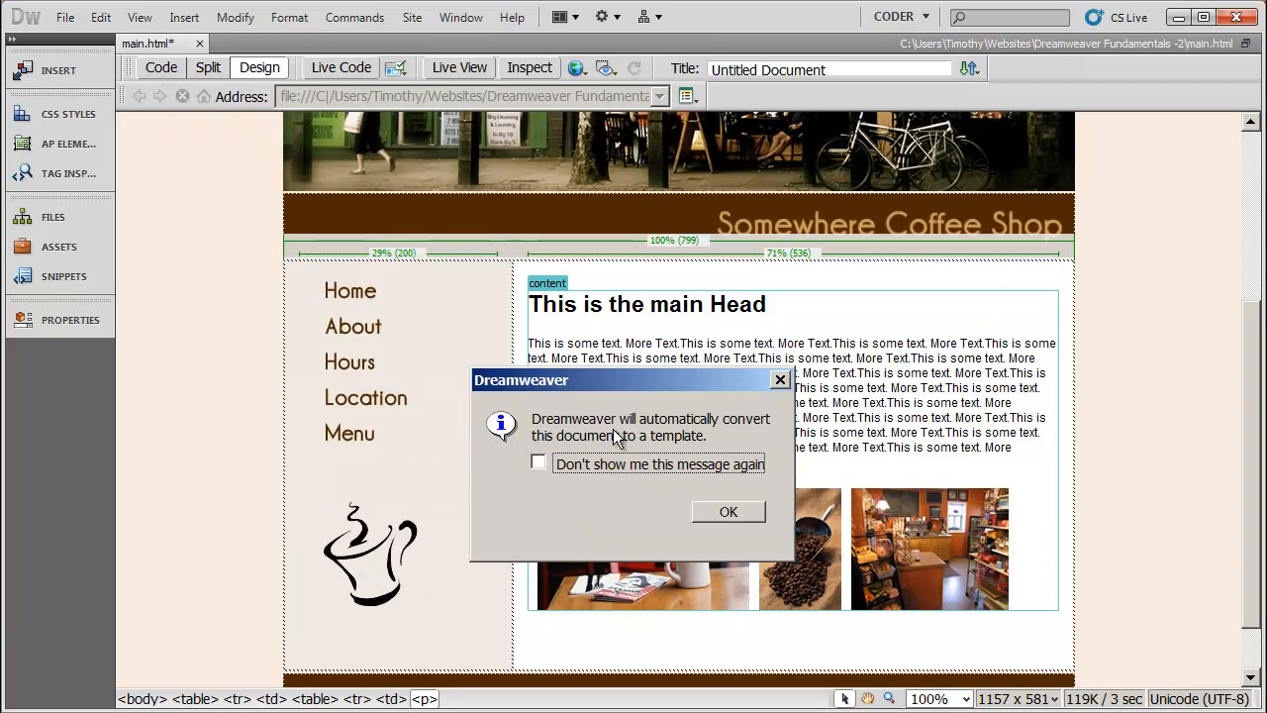
{"action": "left_click", "coordinate": [731, 512]}
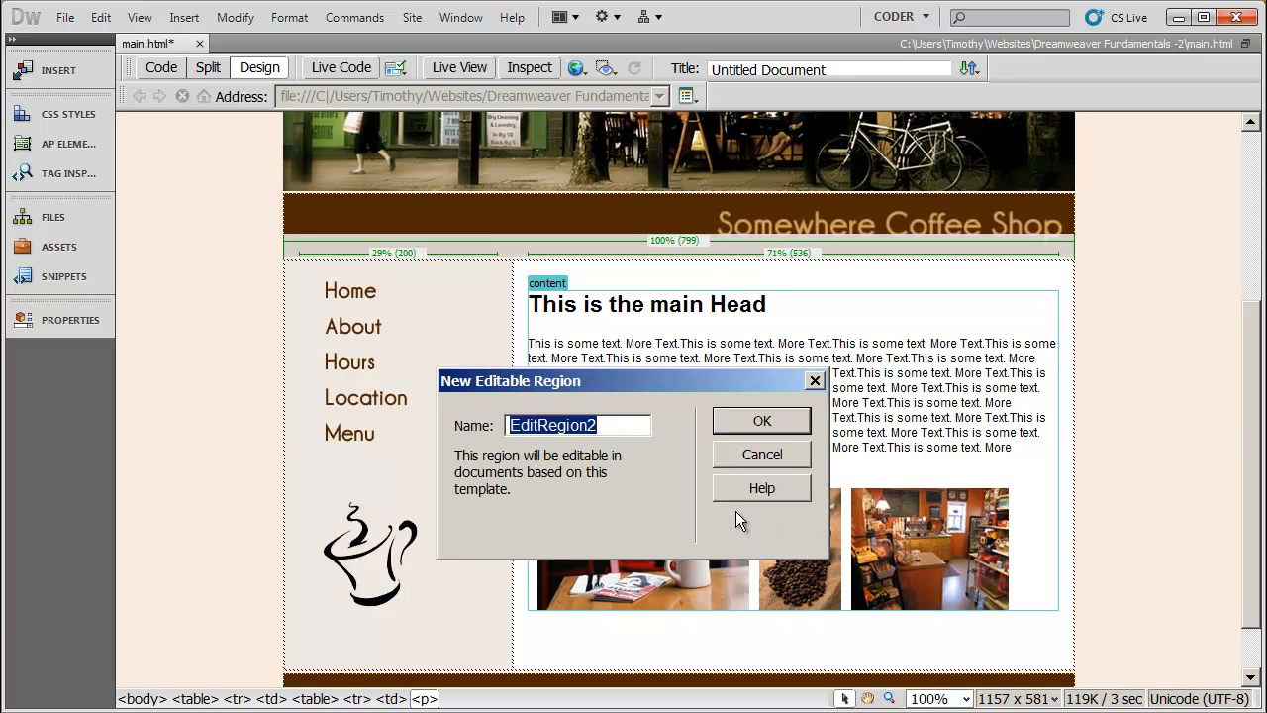
{"action": "type", "text": "menu"}
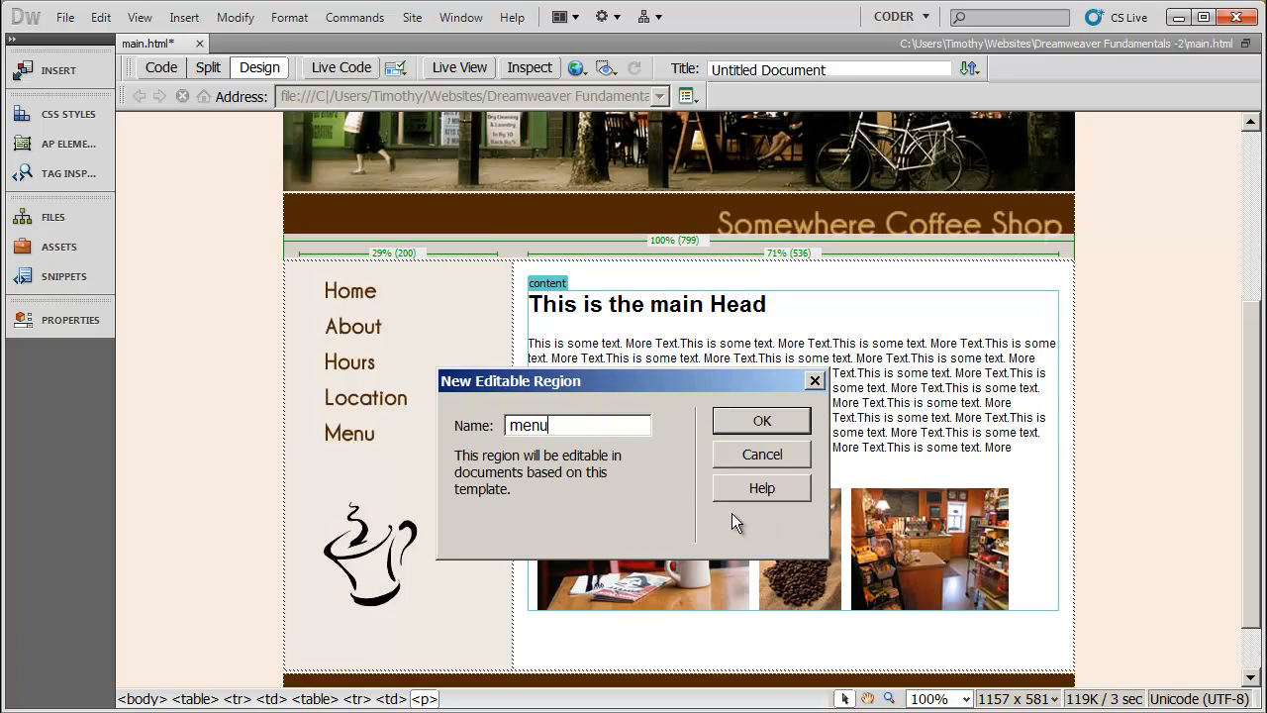
{"action": "left_click", "coordinate": [762, 424]}
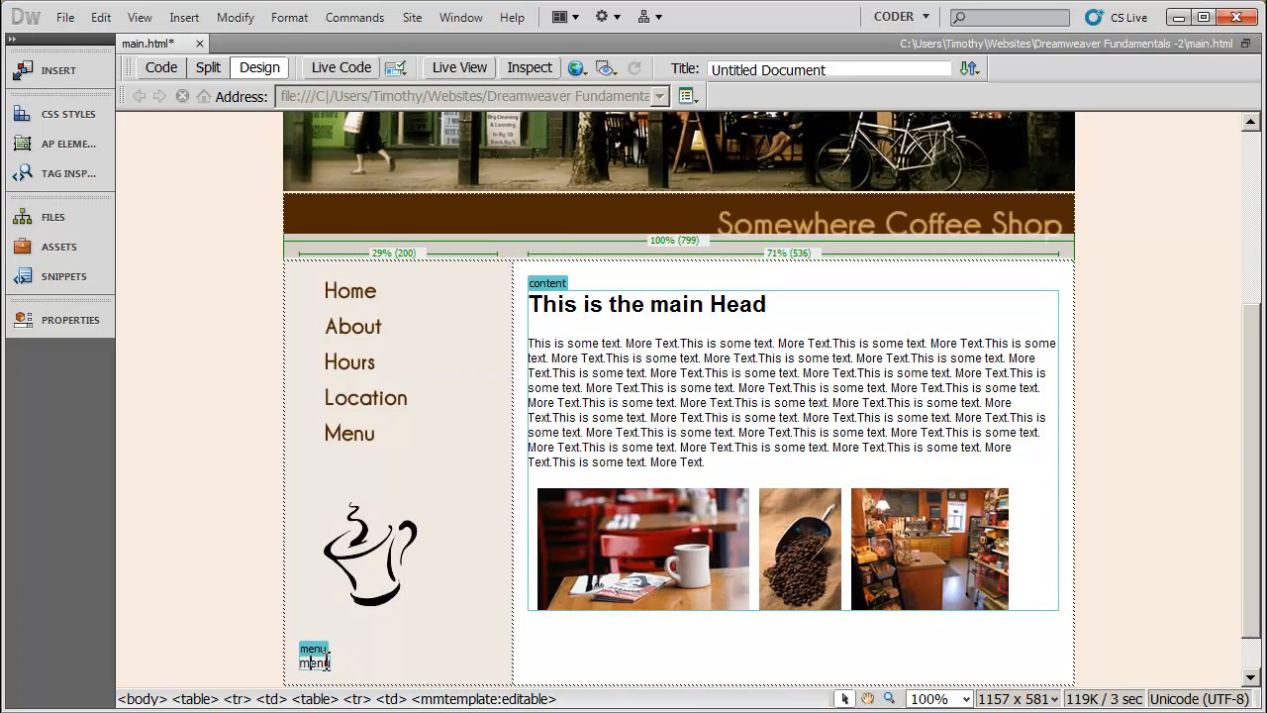
- Replace the placeholder text in the sidebar's "menu" editable region with "Insert Text Here"
{"action": "scroll", "coordinate": [319, 663], "scroll_direction": "down", "scroll_amount": 1}
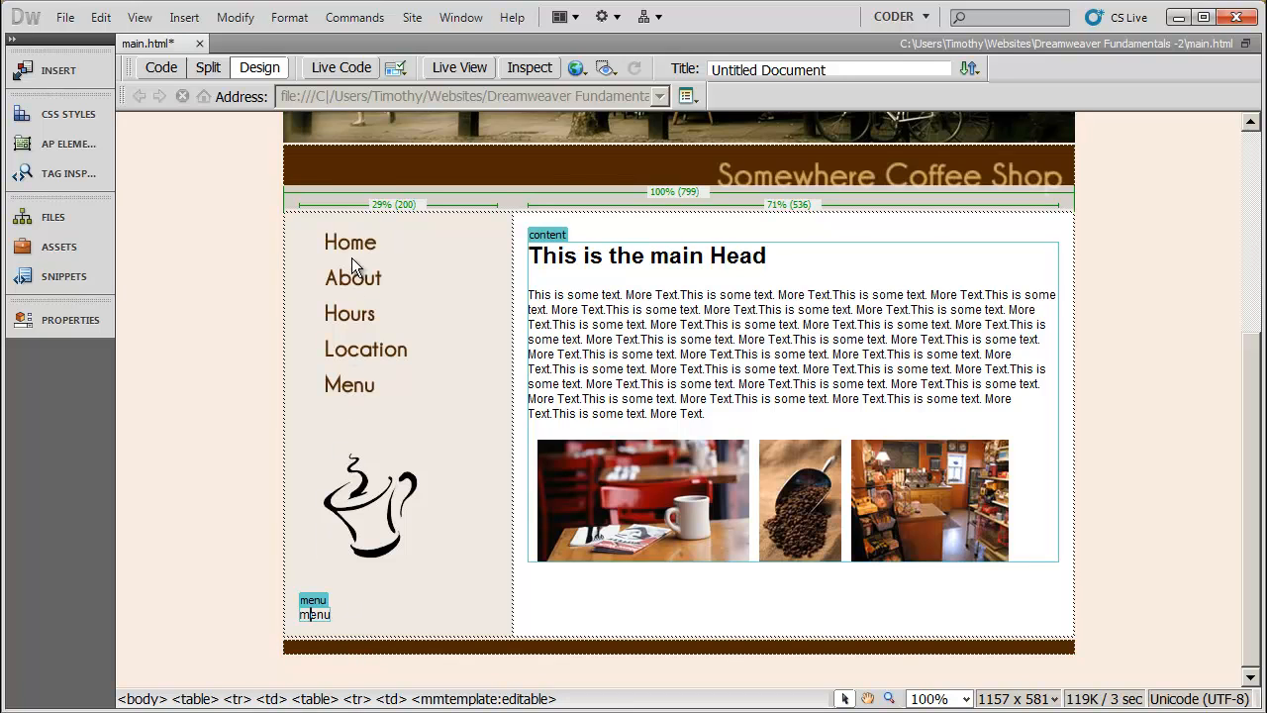
{"action": "double_click", "coordinate": [320, 618]}
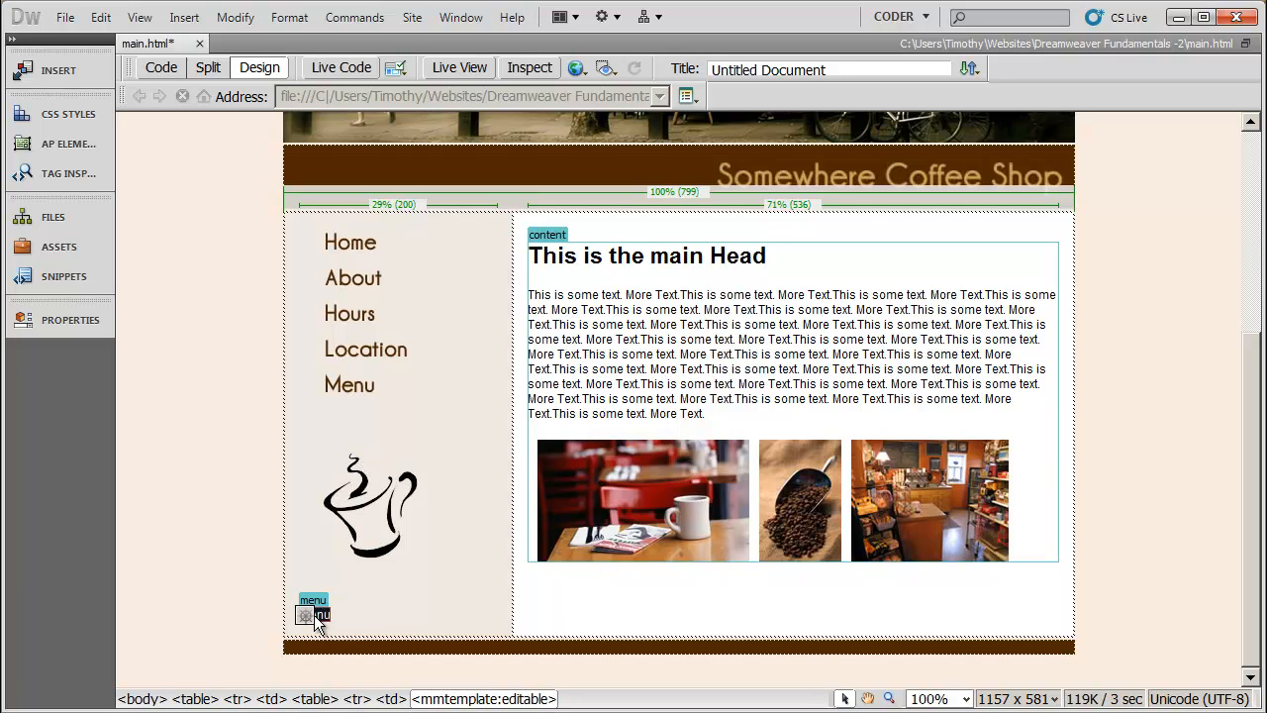
{"action": "left_click", "coordinate": [767, 323]}
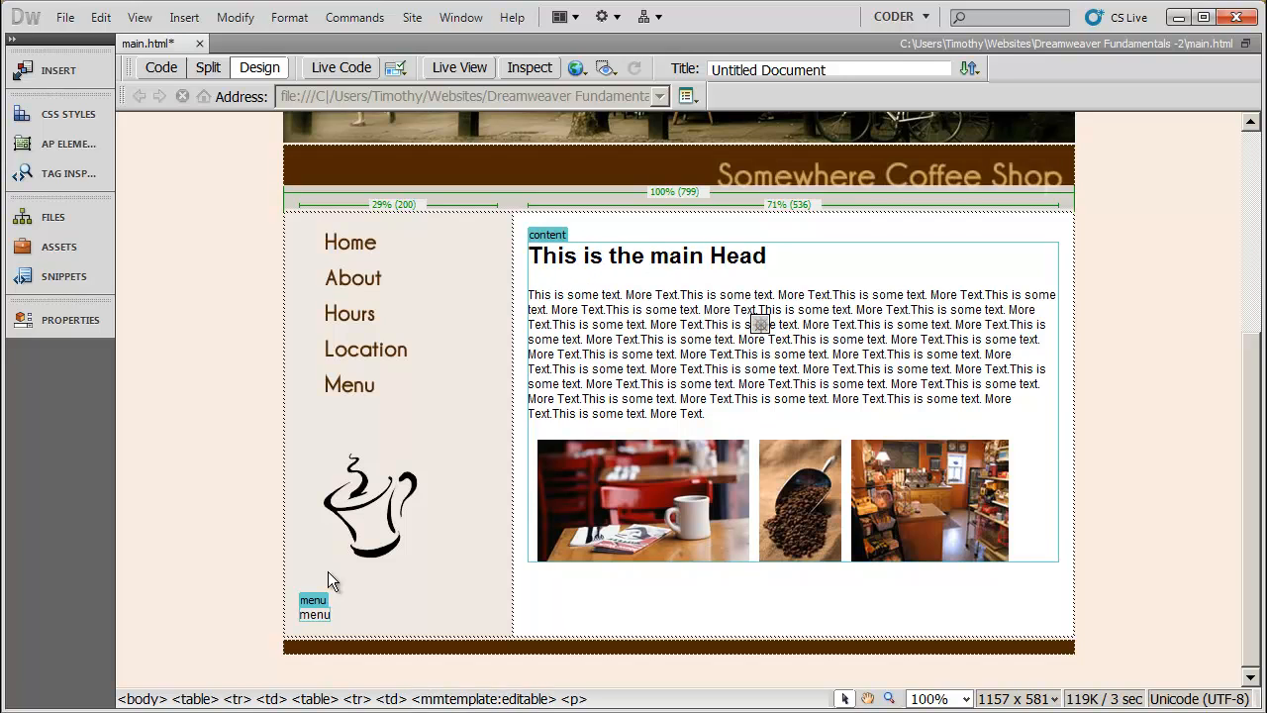
{"action": "left_click", "coordinate": [317, 603]}
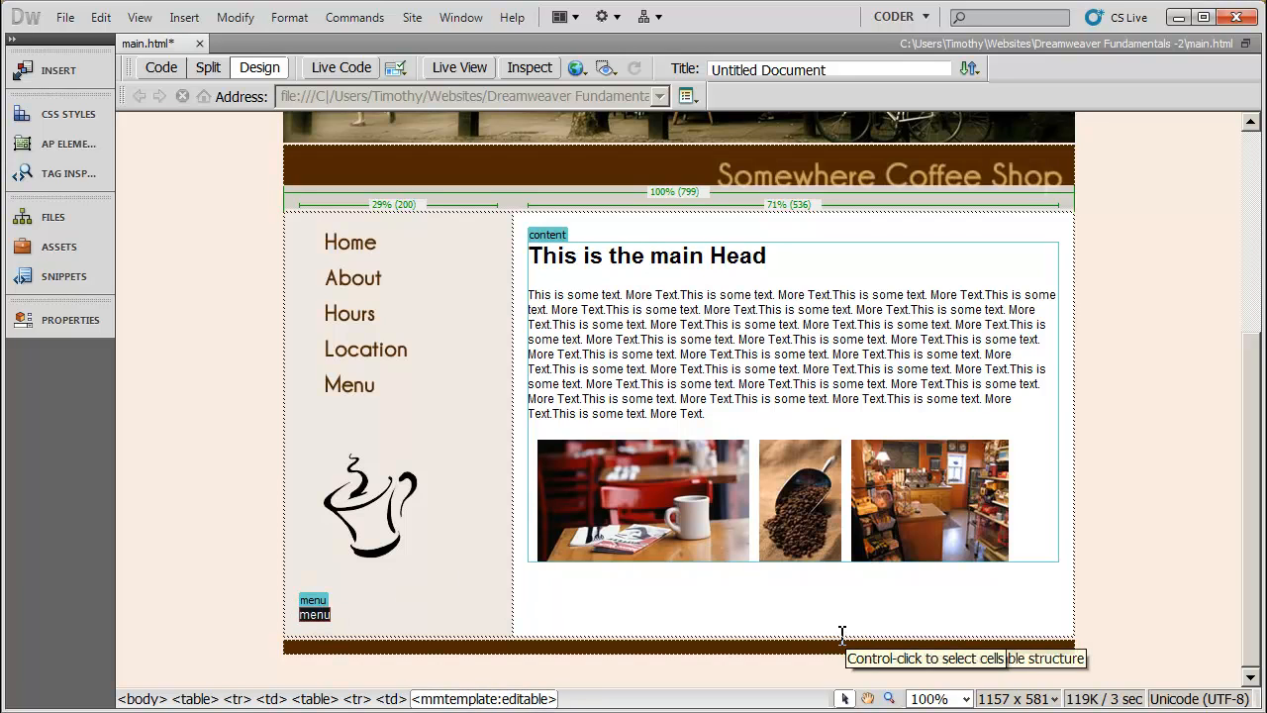
{"action": "key", "text": "Delete"}
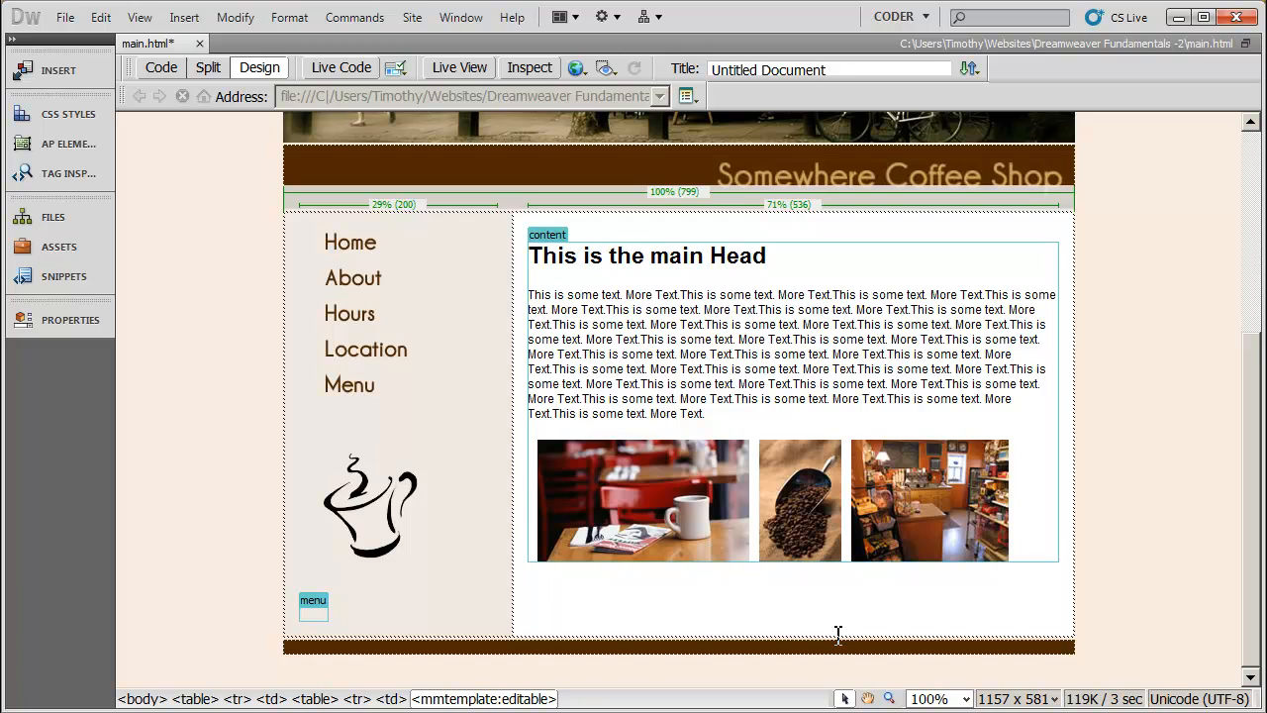
{"action": "type", "text": "Insert"}
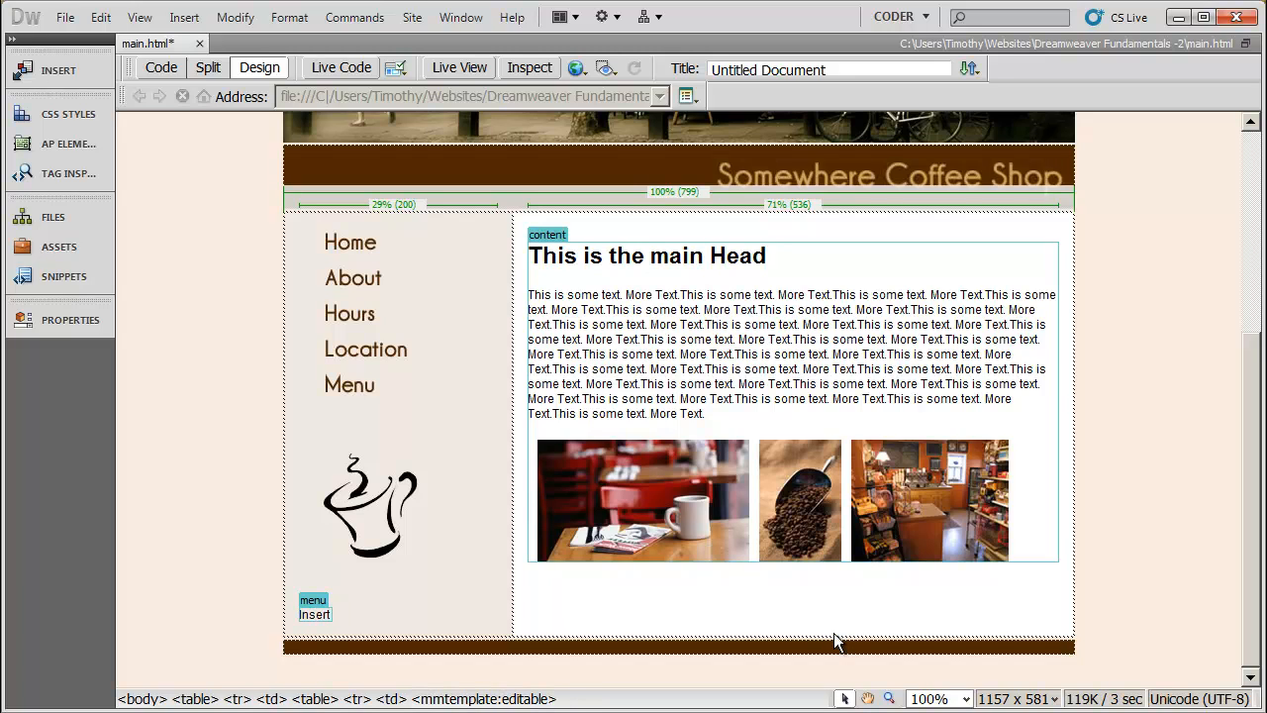
{"action": "type", "text": " Text Here"}
{"action": "left_click", "coordinate": [640, 325]}
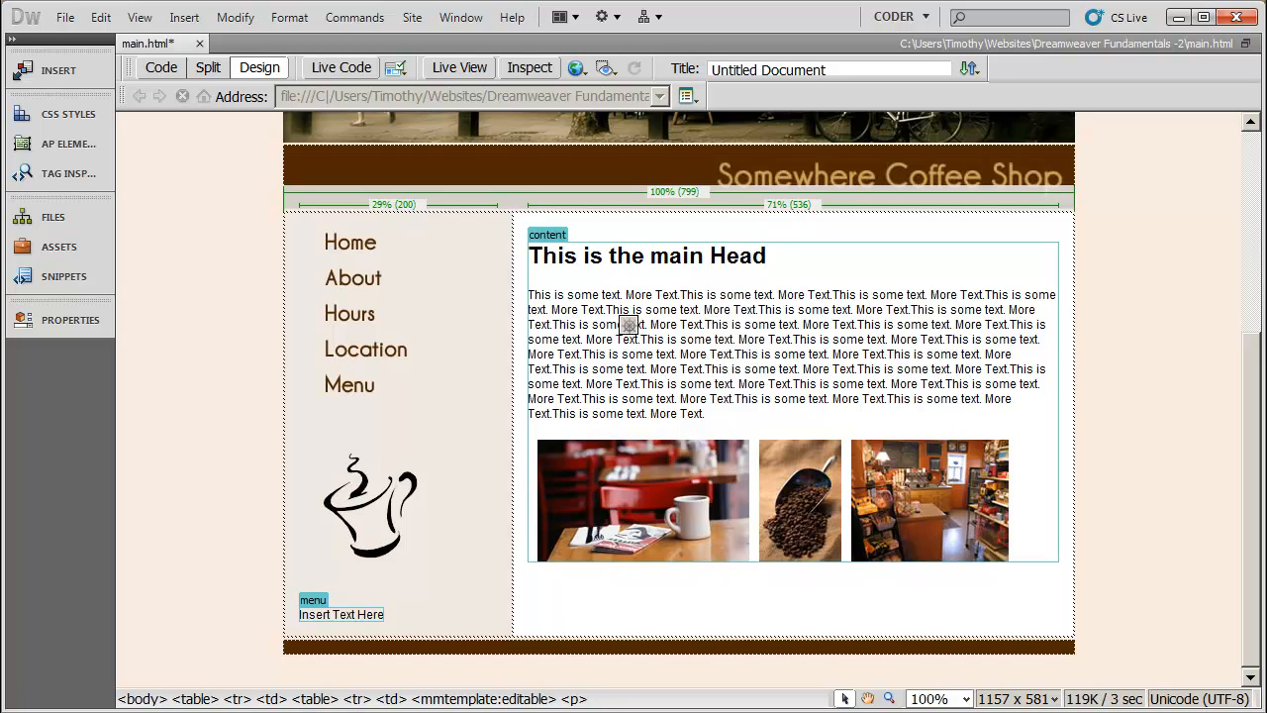
- Save the page as a template named "main" in the Dreamweaver Fundamentals - 2 site and update its links
{"action": "left_click", "coordinate": [65, 18]}
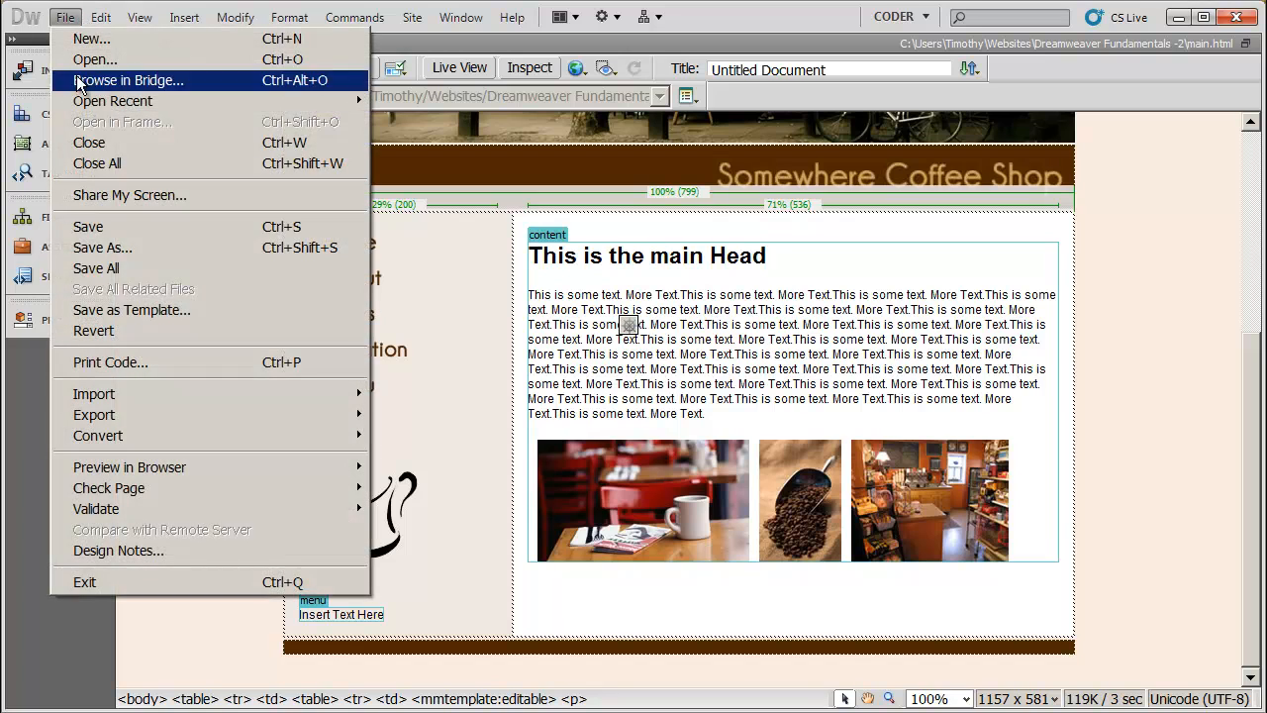
{"action": "left_click", "coordinate": [140, 230]}
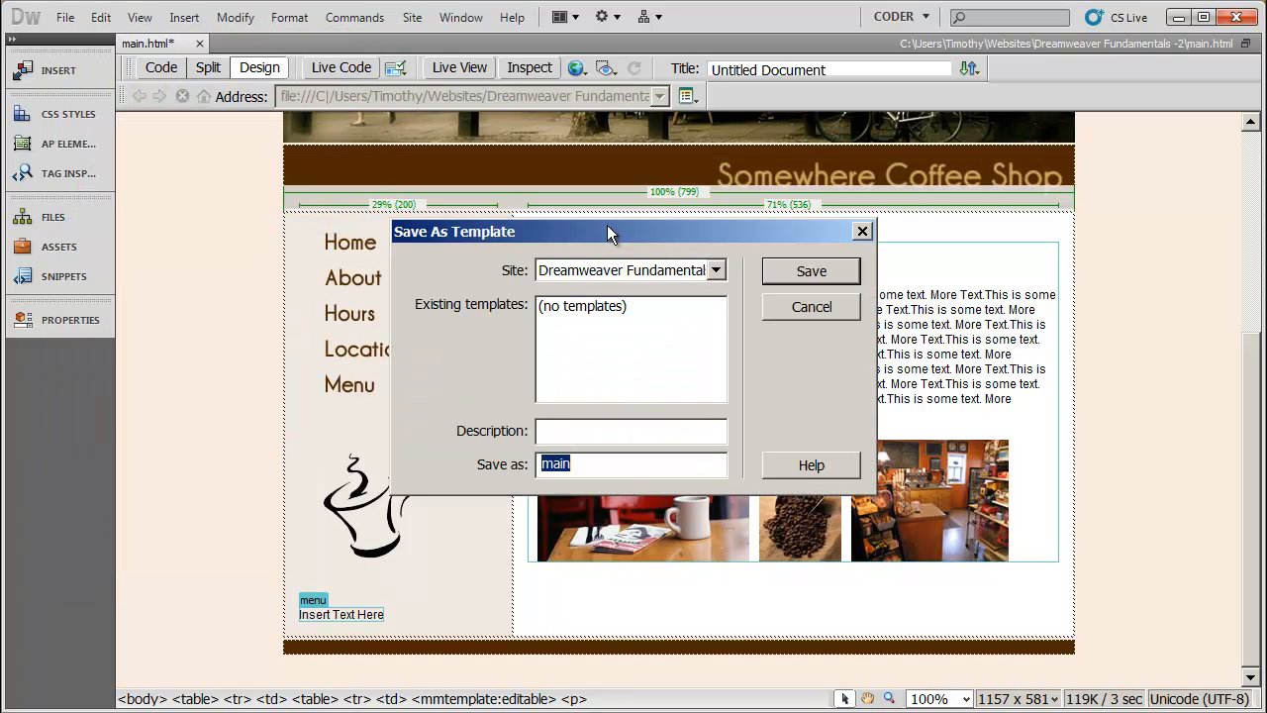
{"action": "left_click_drag", "start_coordinate": [607, 225], "coordinate": [611, 251]}
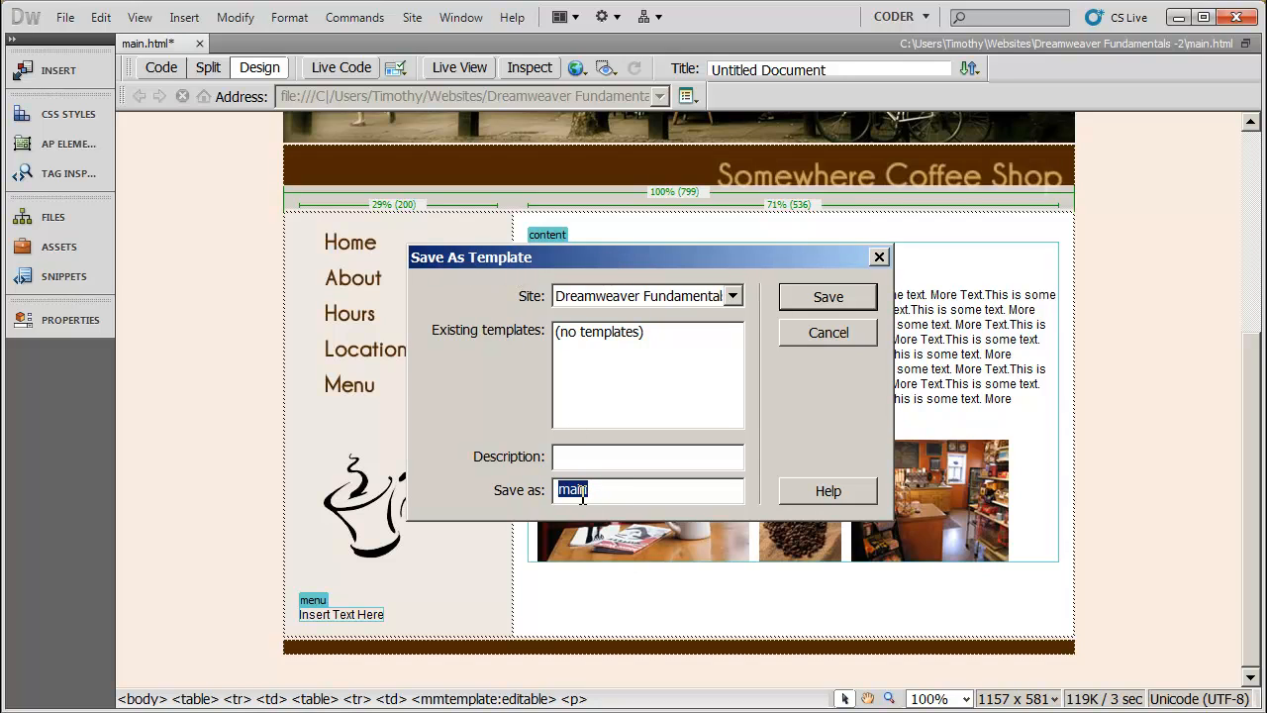
{"action": "left_click", "coordinate": [623, 497]}
{"action": "left_click", "coordinate": [830, 295]}
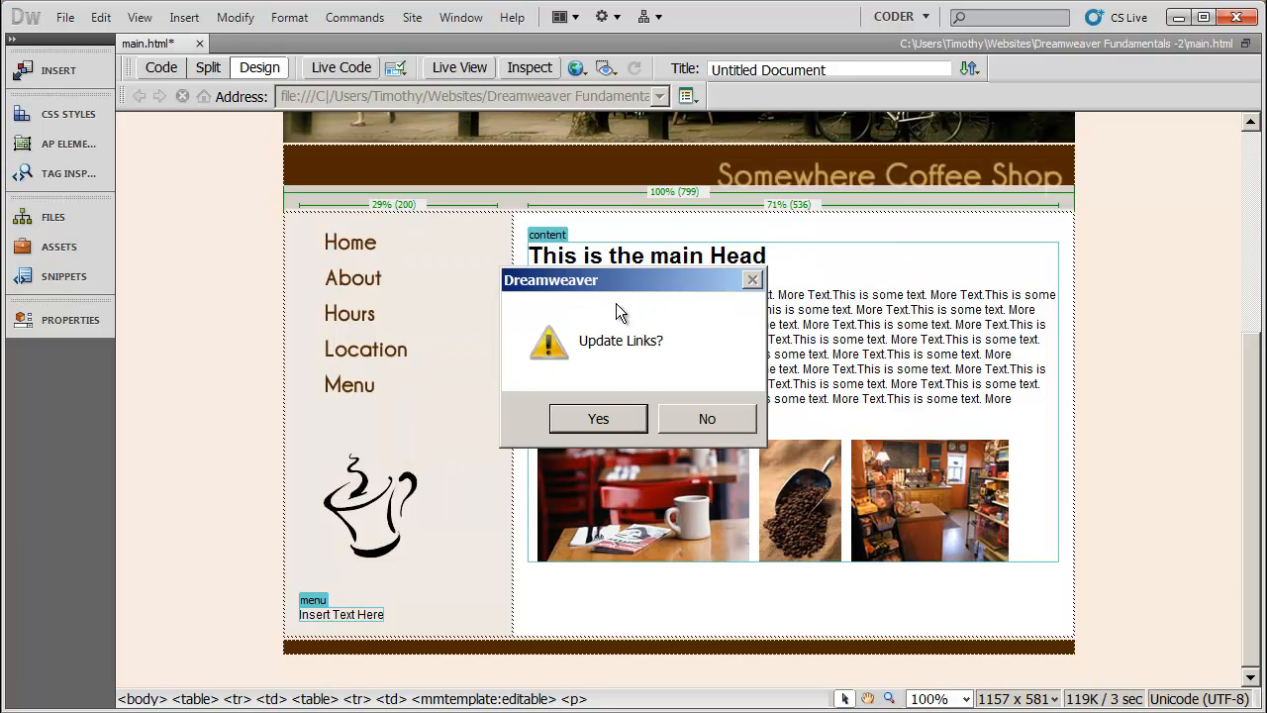
{"action": "left_click", "coordinate": [585, 426]}
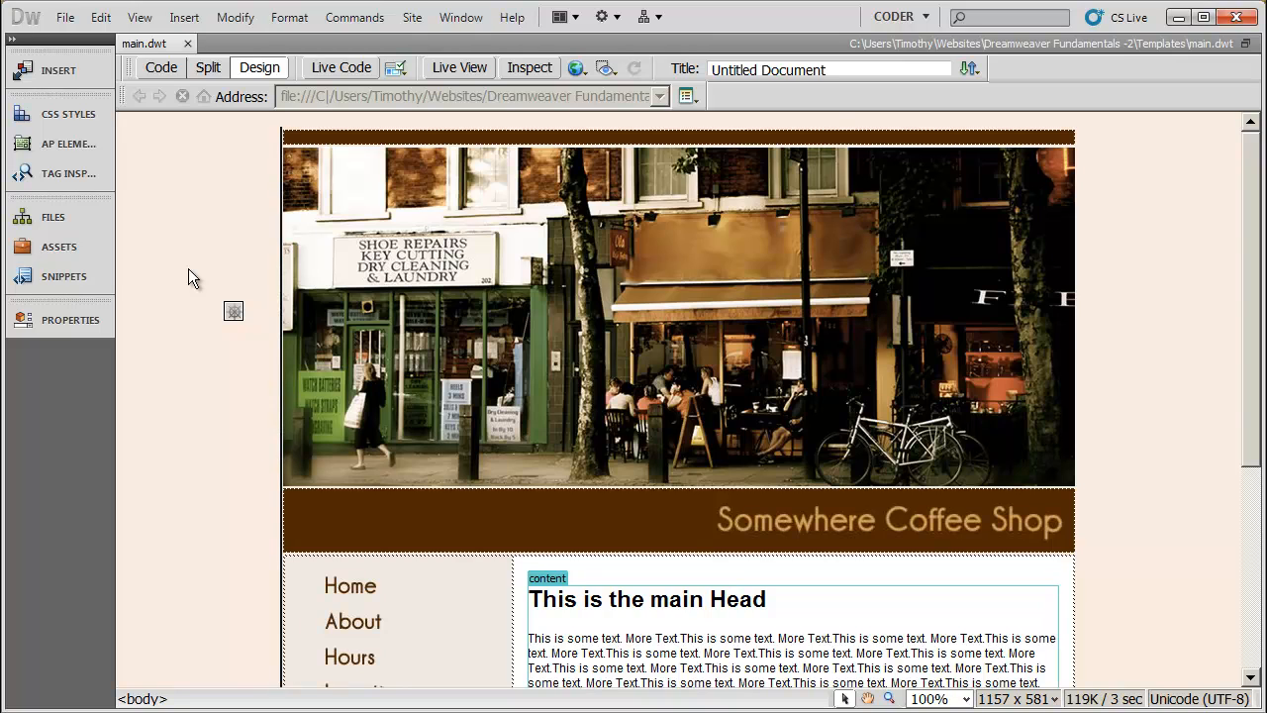
- Locate the main.dwt template inside the Templates folder of the site's local files
{"action": "left_click", "coordinate": [70, 217]}
{"action": "left_click", "coordinate": [229, 183]}
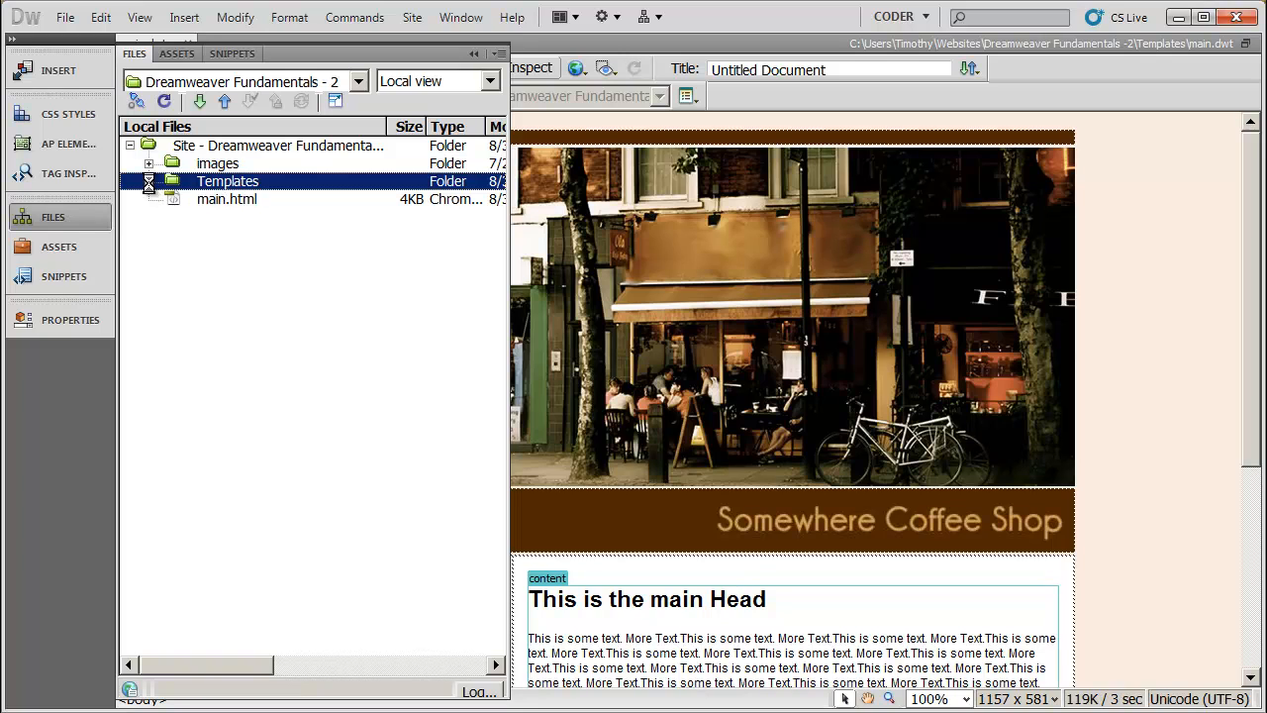
{"action": "left_click", "coordinate": [149, 181]}
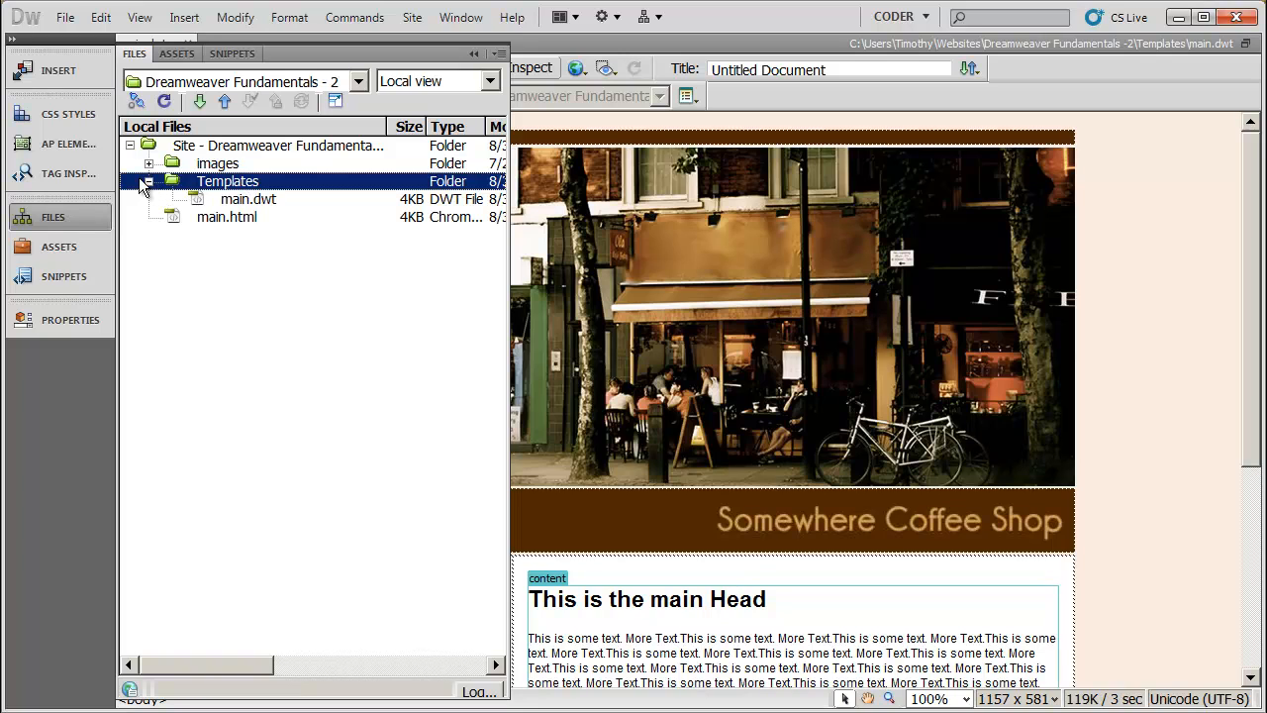
{"action": "left_click", "coordinate": [249, 202]}
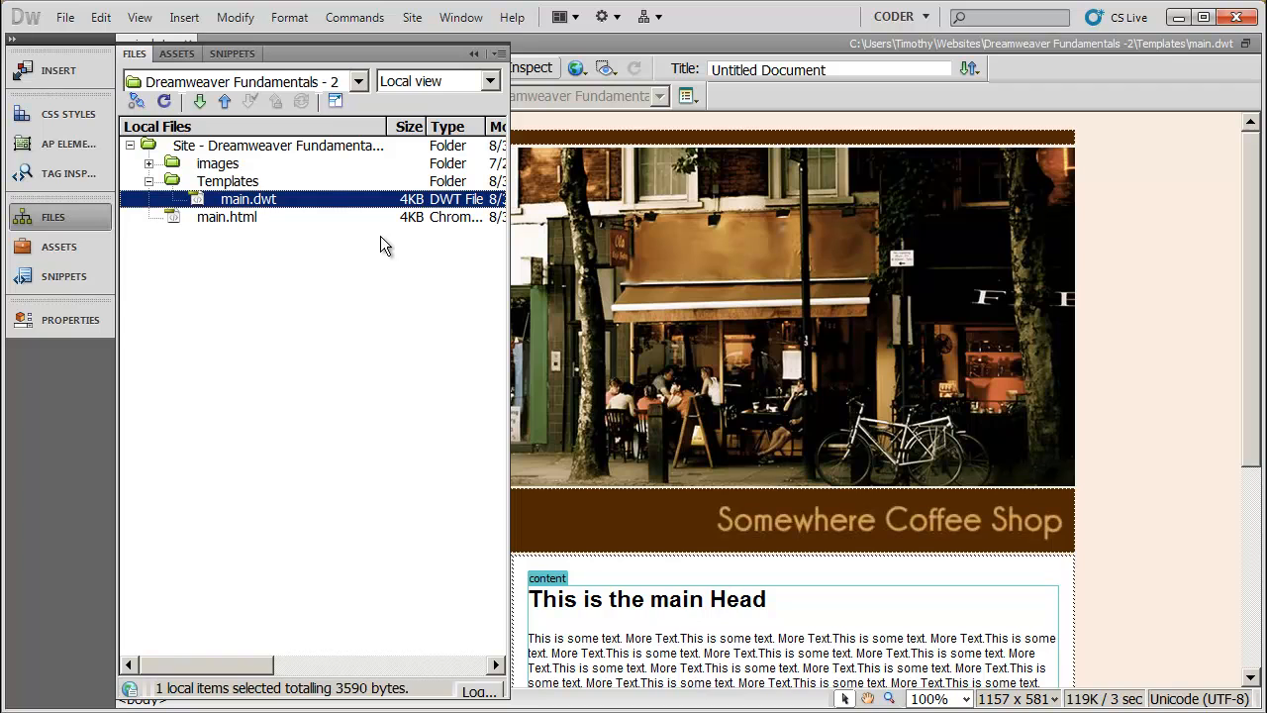
- Delete the original main.html from the site's local files despite its link from the template, and close main.dwt
{"action": "left_click", "coordinate": [230, 217]}
{"action": "right_click", "coordinate": [227, 218]}
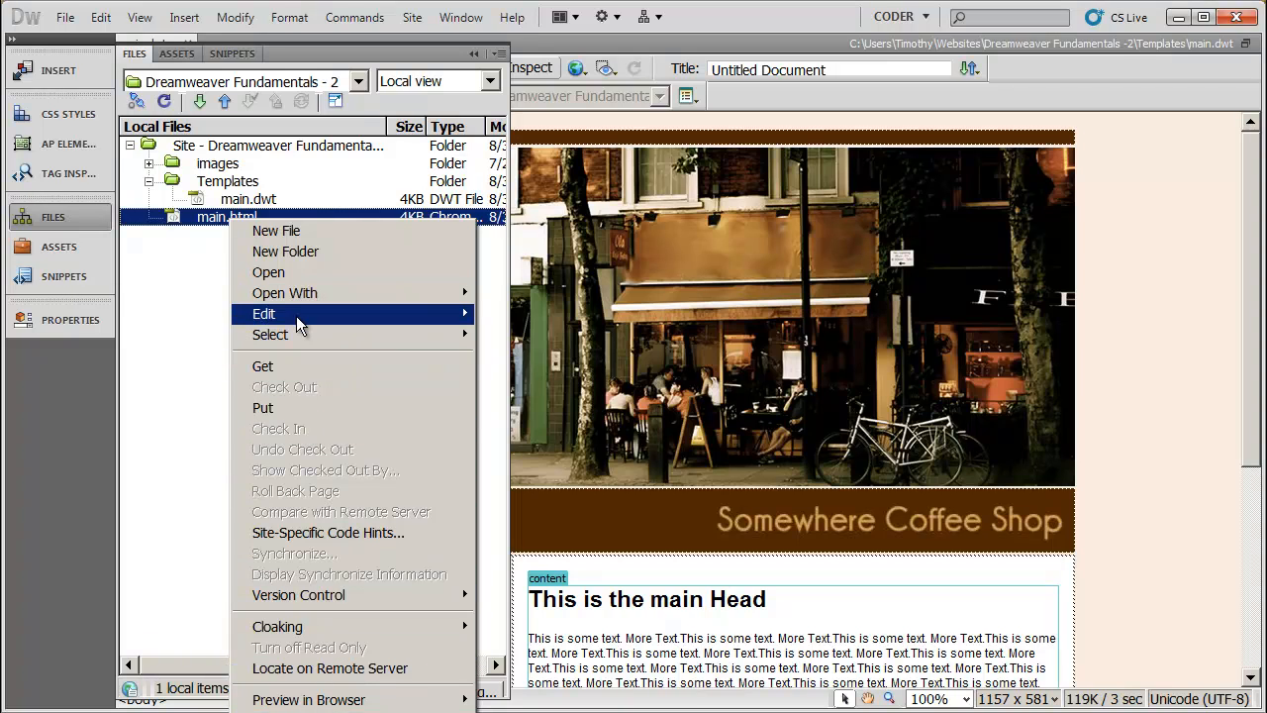
{"action": "mouse_move", "coordinate": [297, 316]}
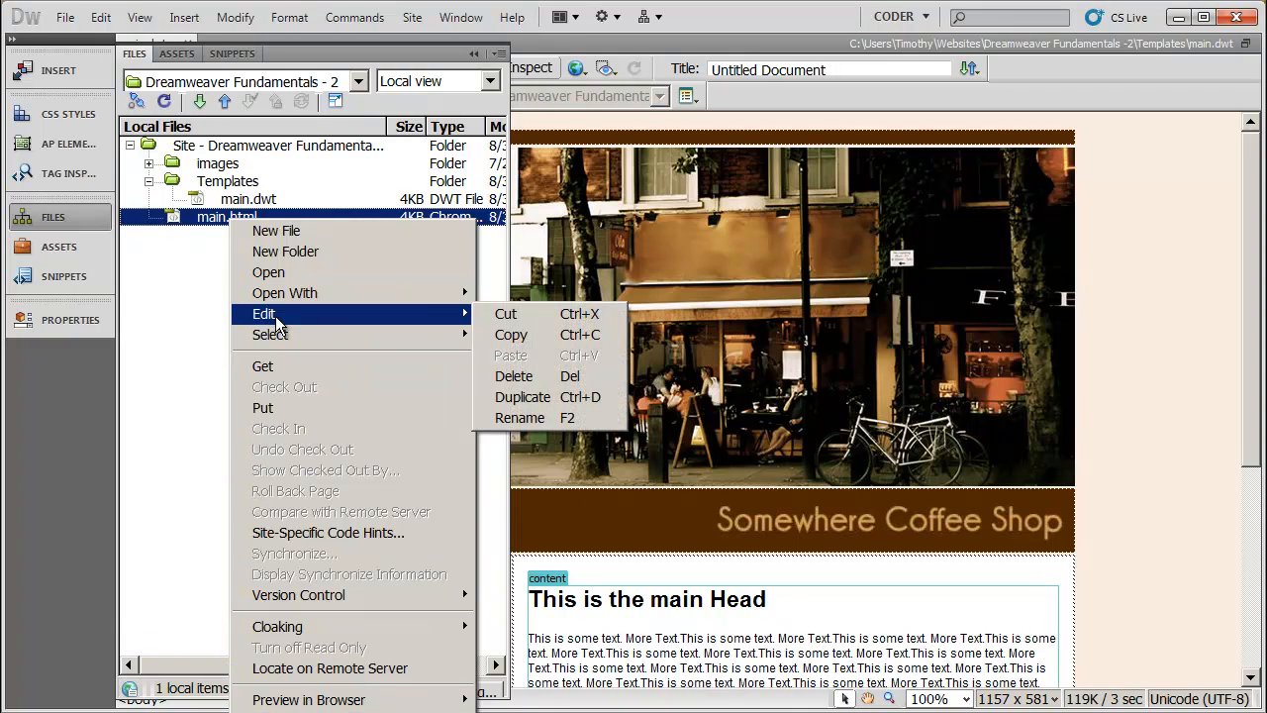
{"action": "left_click", "coordinate": [559, 375]}
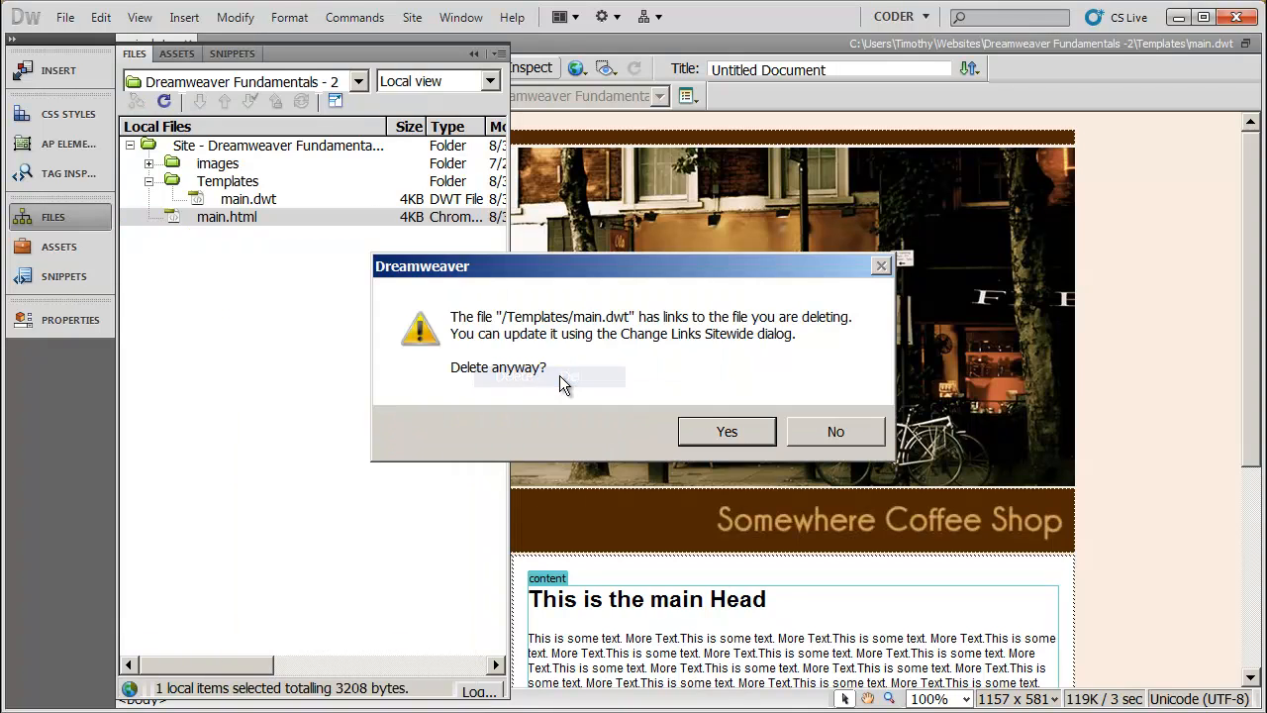
{"action": "left_click", "coordinate": [727, 429]}
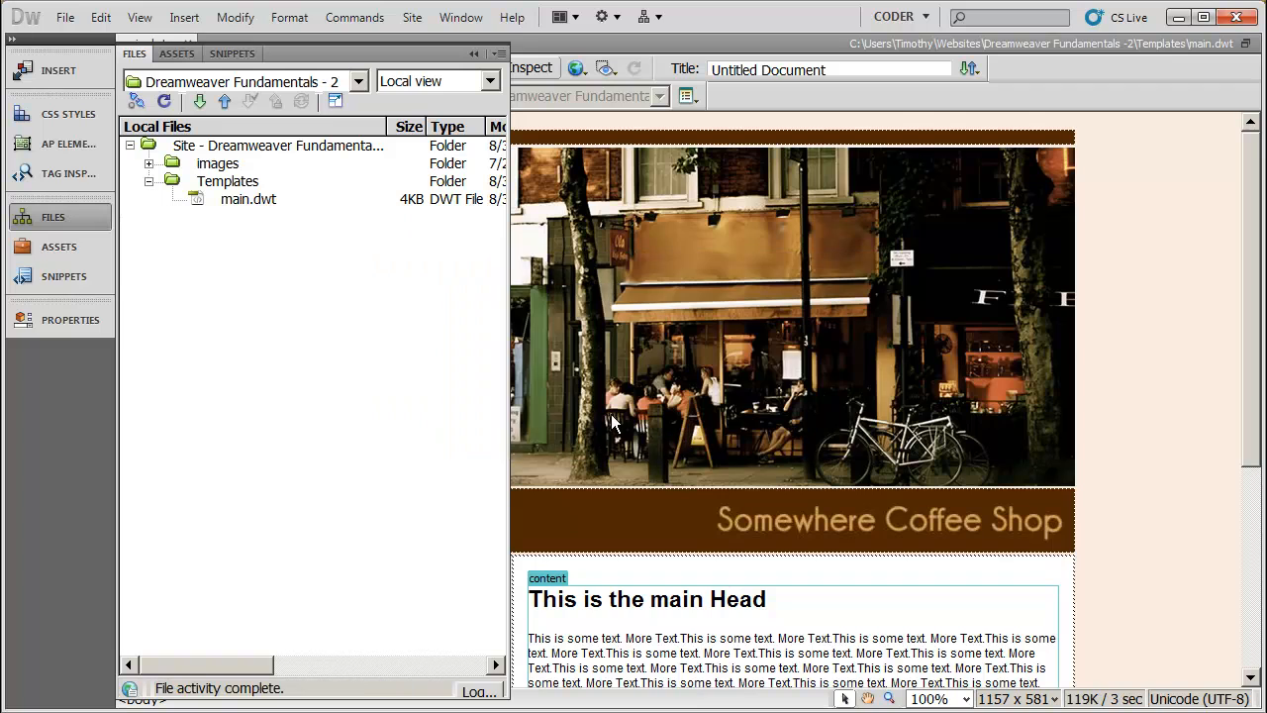
{"action": "left_click", "coordinate": [1191, 325]}
{"action": "left_click", "coordinate": [187, 45]}
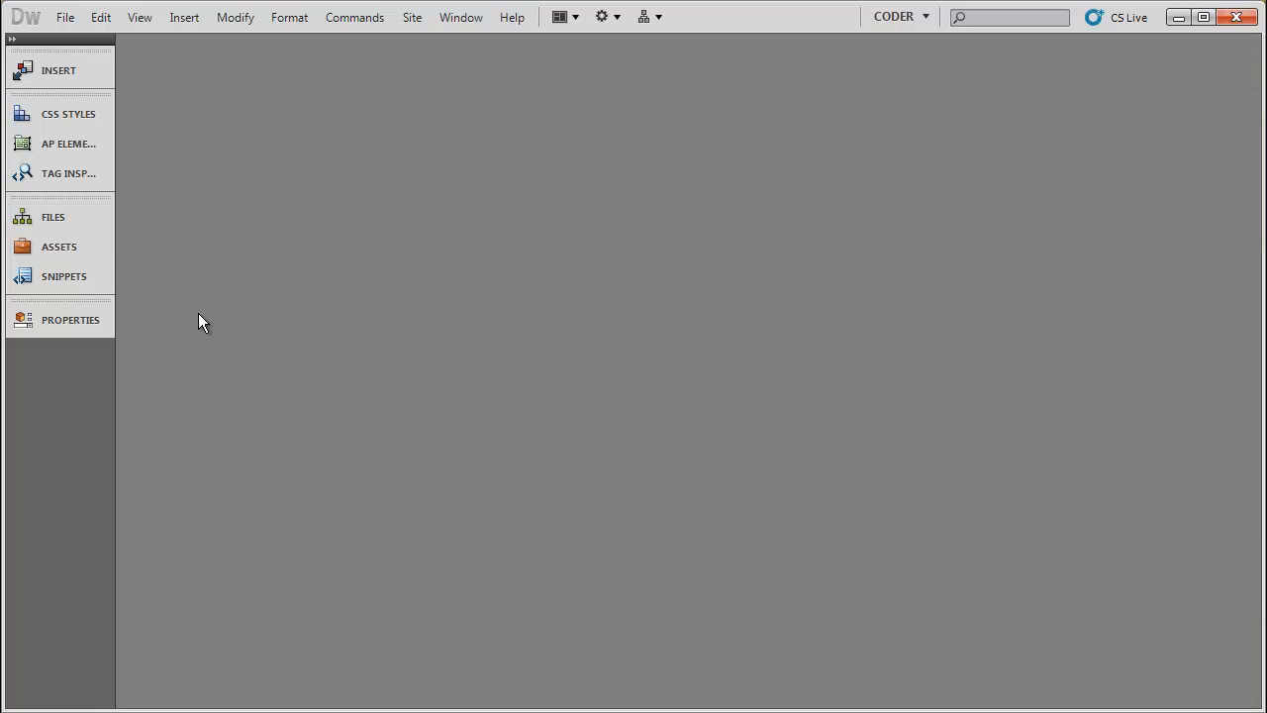